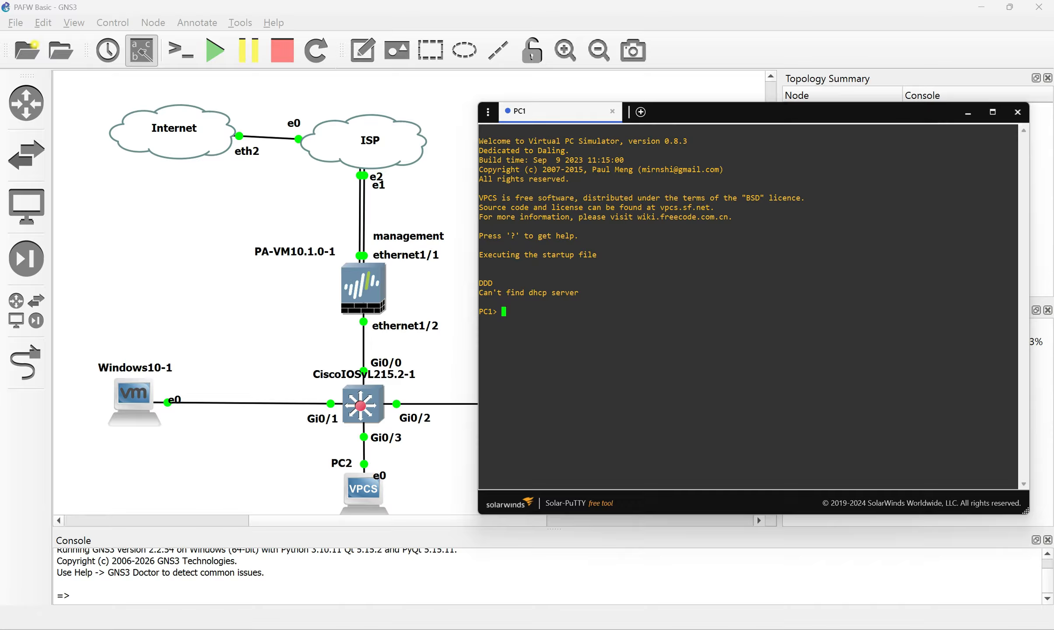
# Obtain a DHCP lease of 192.168.10.11 on PC1 and ping 192.168.10.10 successfully
pyautogui.write('ip dhcp')
pyautogui.press('Return')
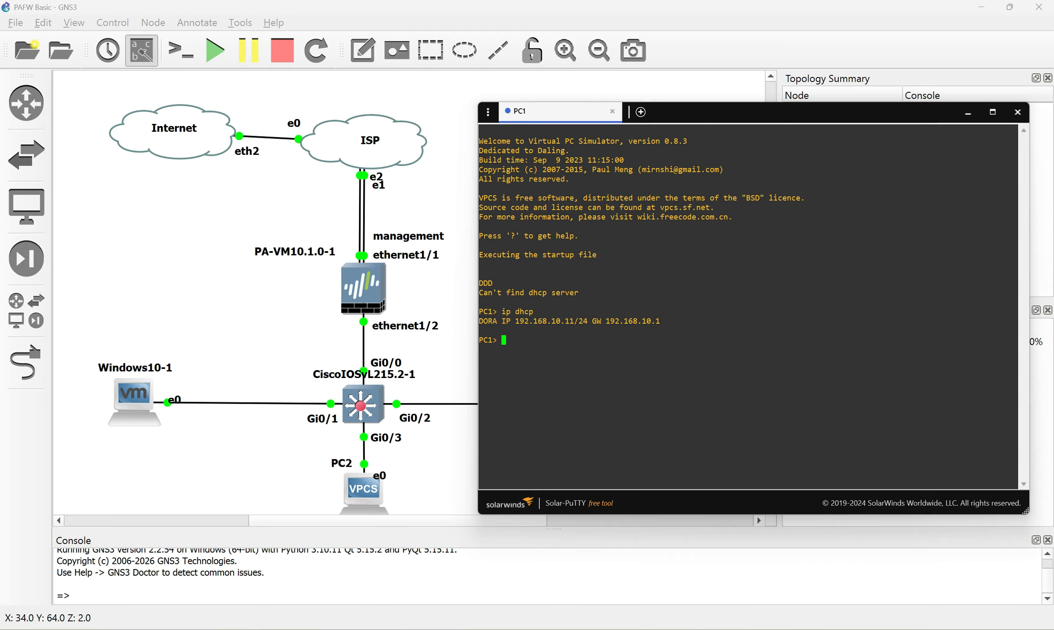
pyautogui.write('ping 192.168.10.10')
pyautogui.press('Return')
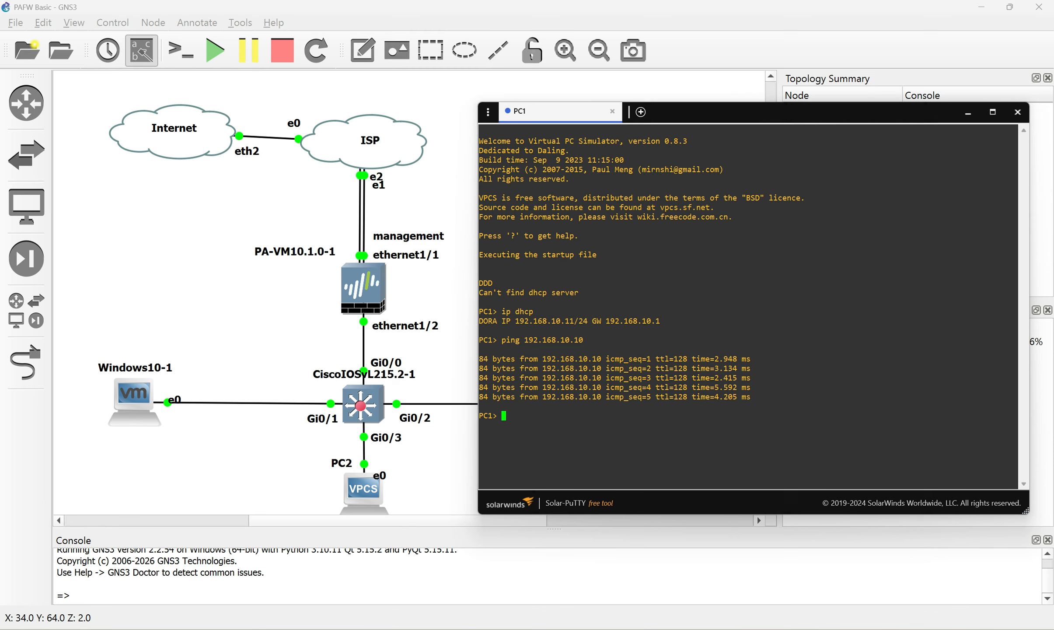
# Ping youtube.com and 1.1.1.1 from PC1, confirming it has no internet access
pyautogui.write('ping youtube.com')
pyautogui.press('Return')
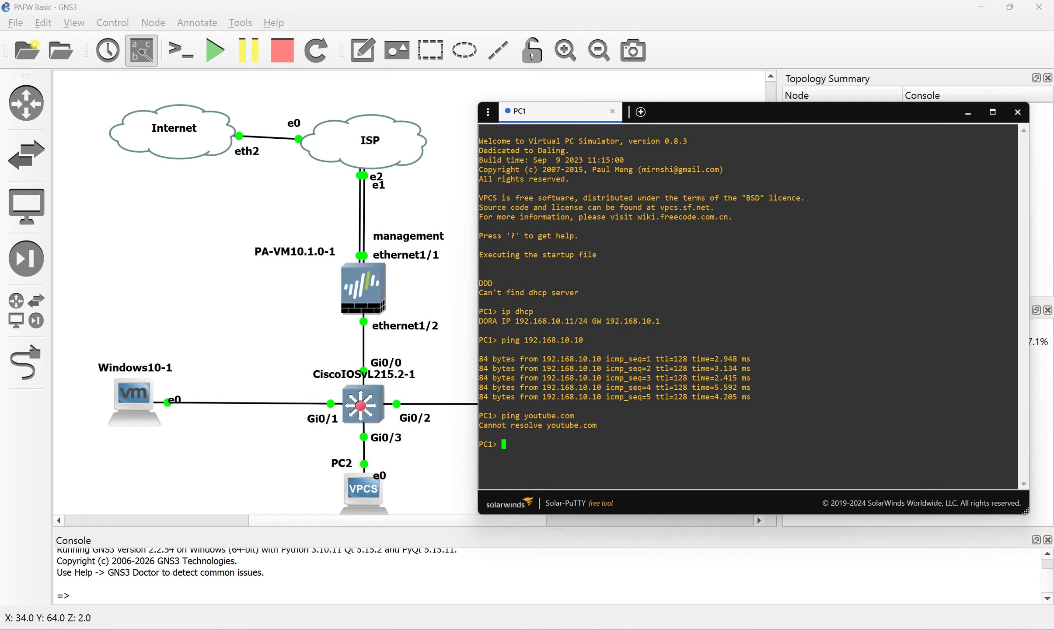
pyautogui.write('ping 1.1.1.1')
pyautogui.press('Return')
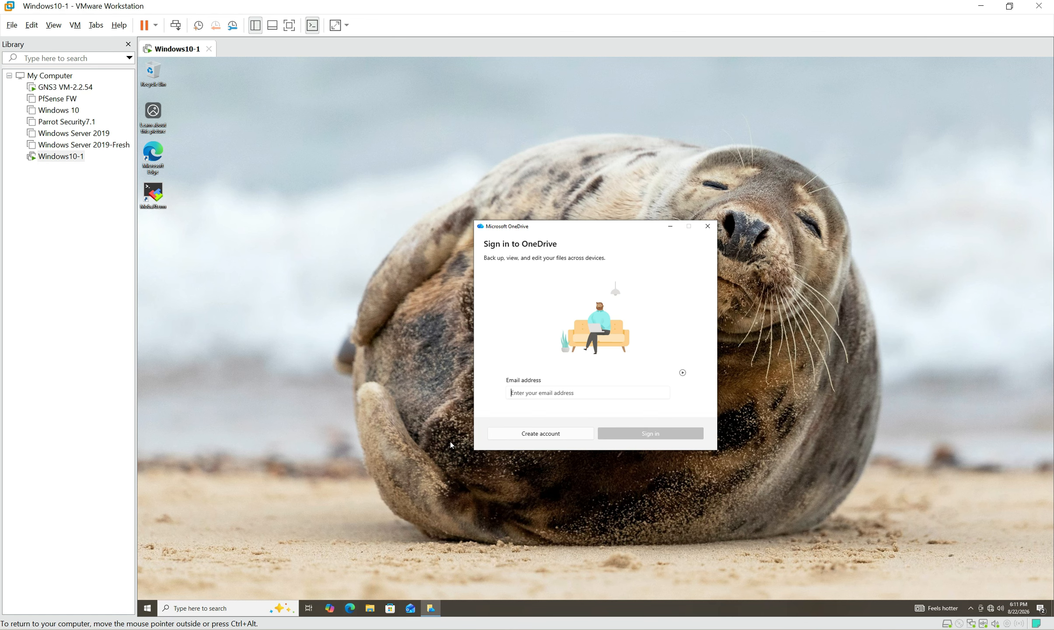
# Dismiss the OneDrive prompt and run ipconfig in a Windows command prompt, showing 192.168.10.10
pyautogui.click(347, 415)
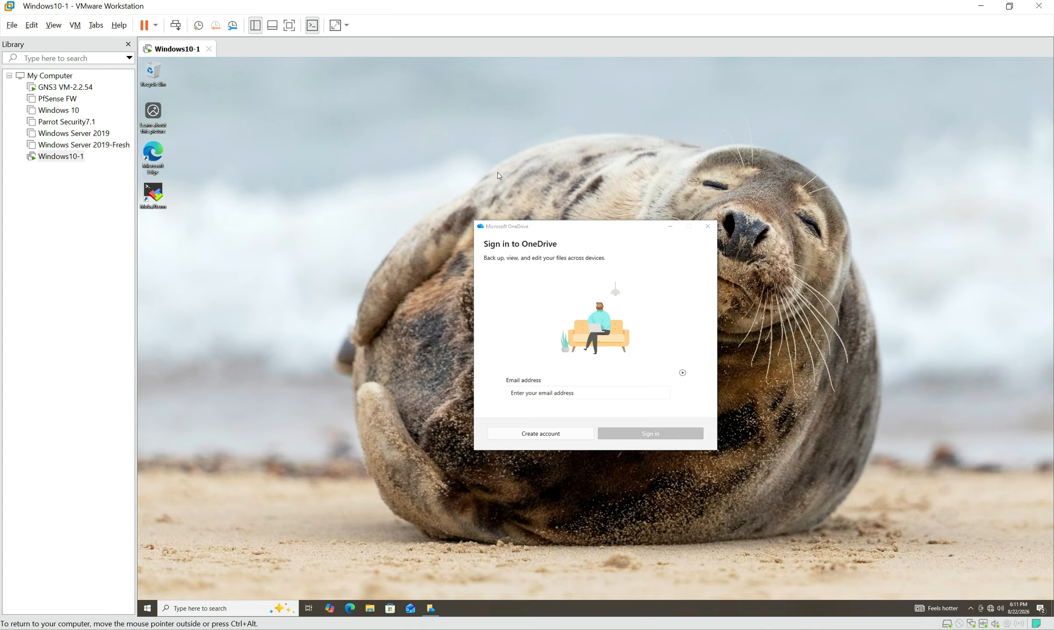
pyautogui.click(708, 227)
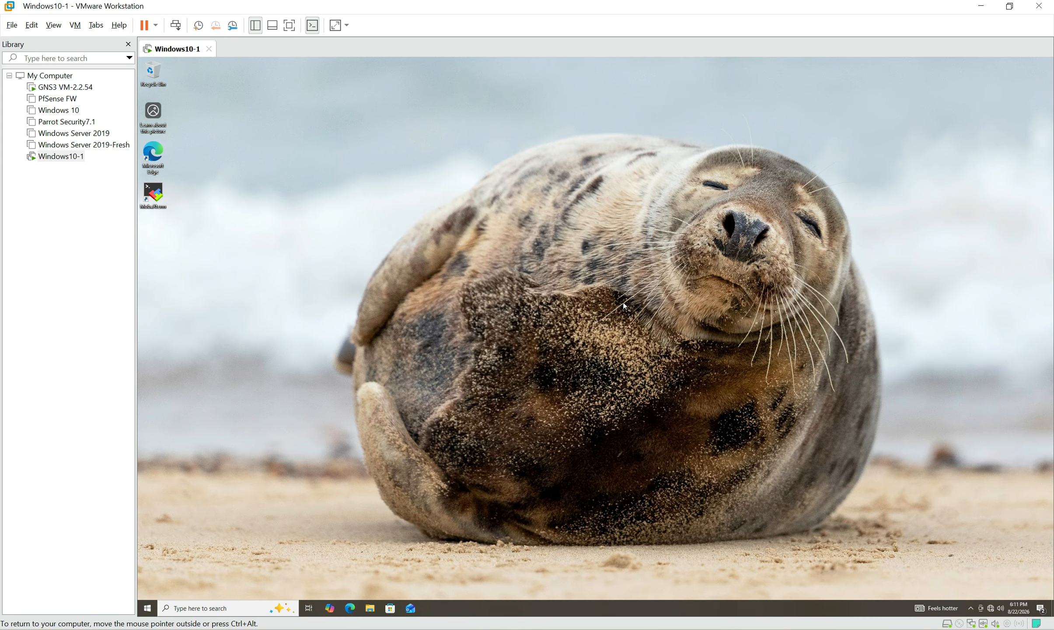
pyautogui.press('super+r')
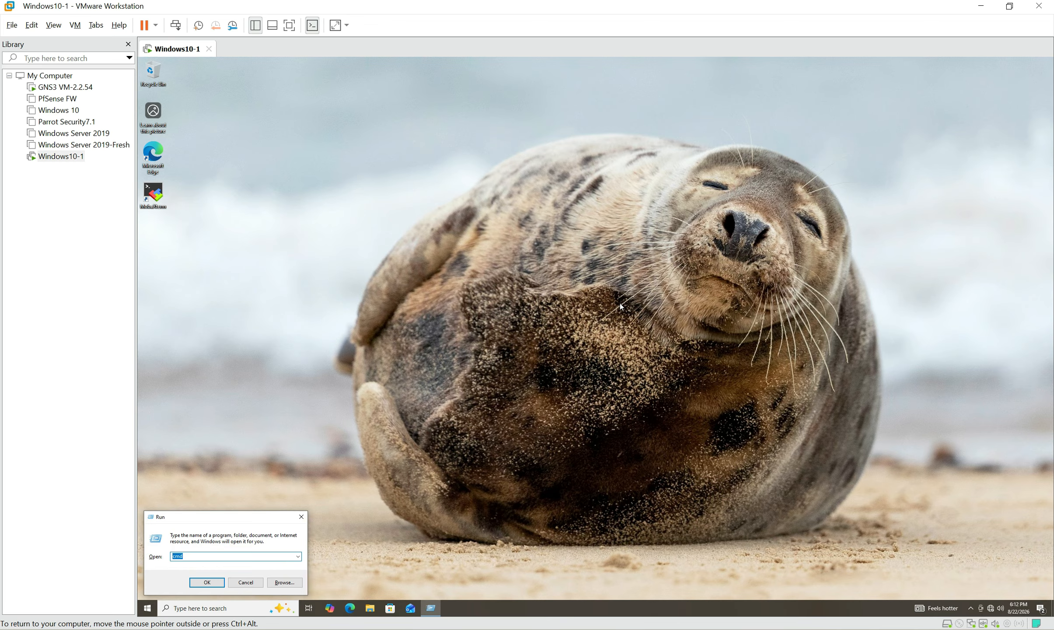
pyautogui.press('Return')
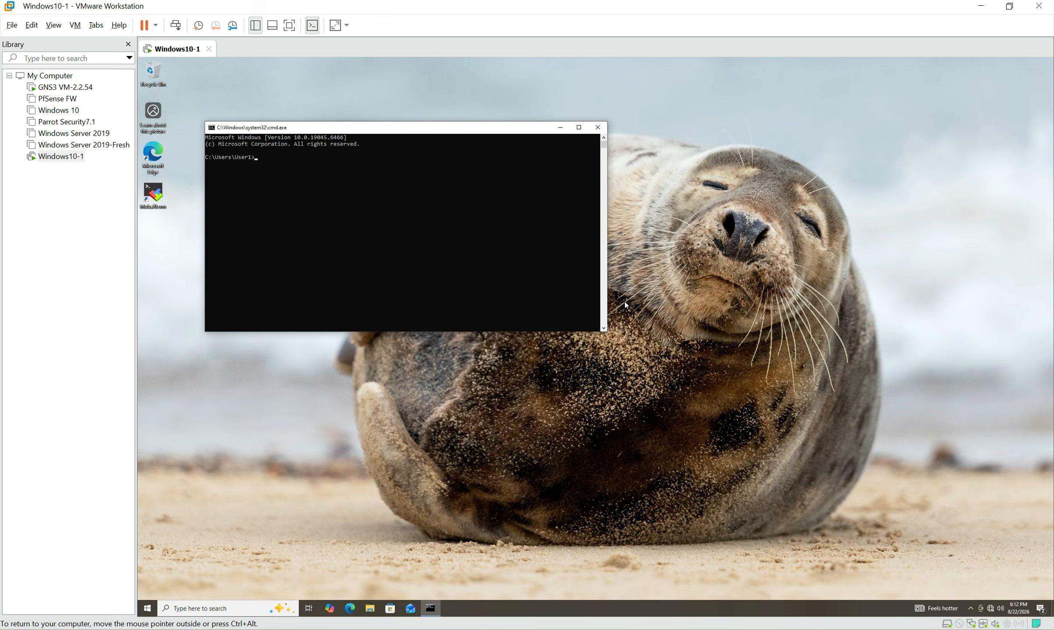
pyautogui.write('ipconfig')
pyautogui.press('Return')
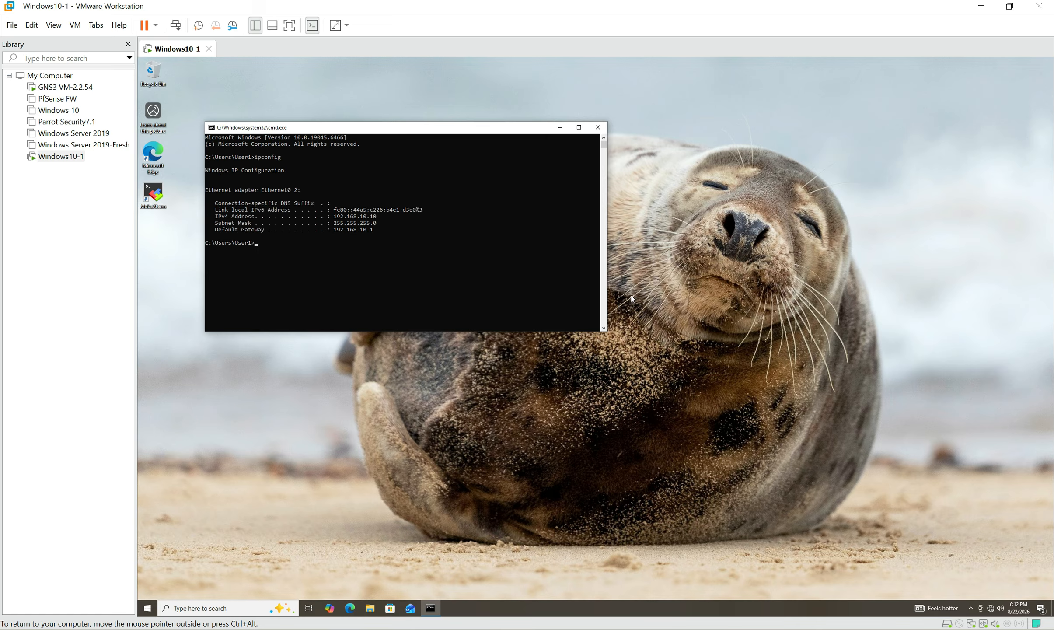
# From the Windows VM, ping PC1 at 192.168.10.11 successfully, while 1.1.1.1 times out
pyautogui.write('ping 192.168.10.11')
pyautogui.press('Return')
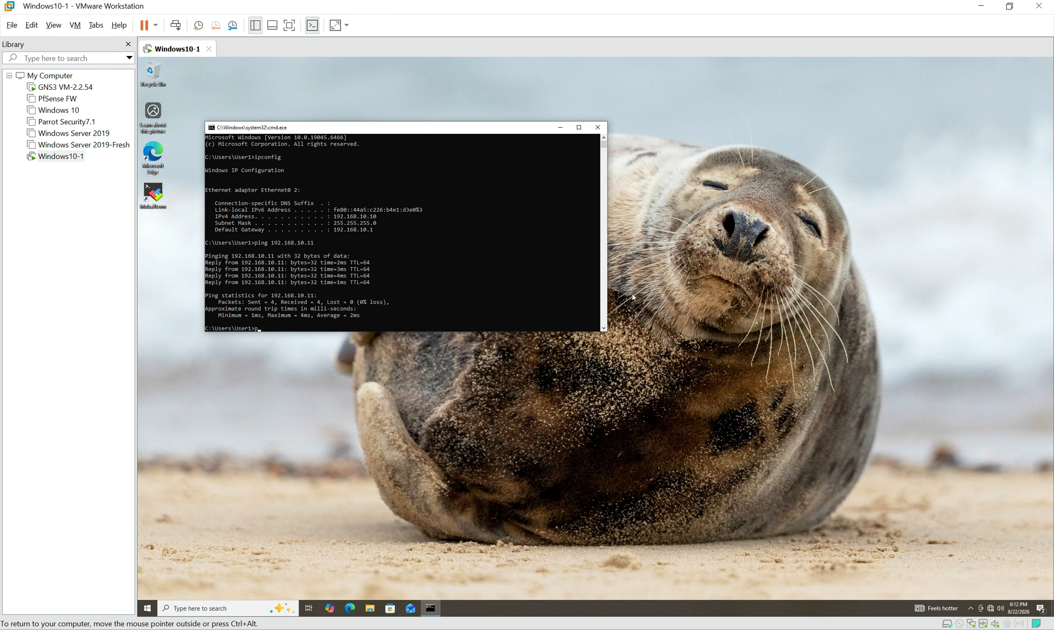
pyautogui.write('ing 1.1.1.1')
pyautogui.press('Return')
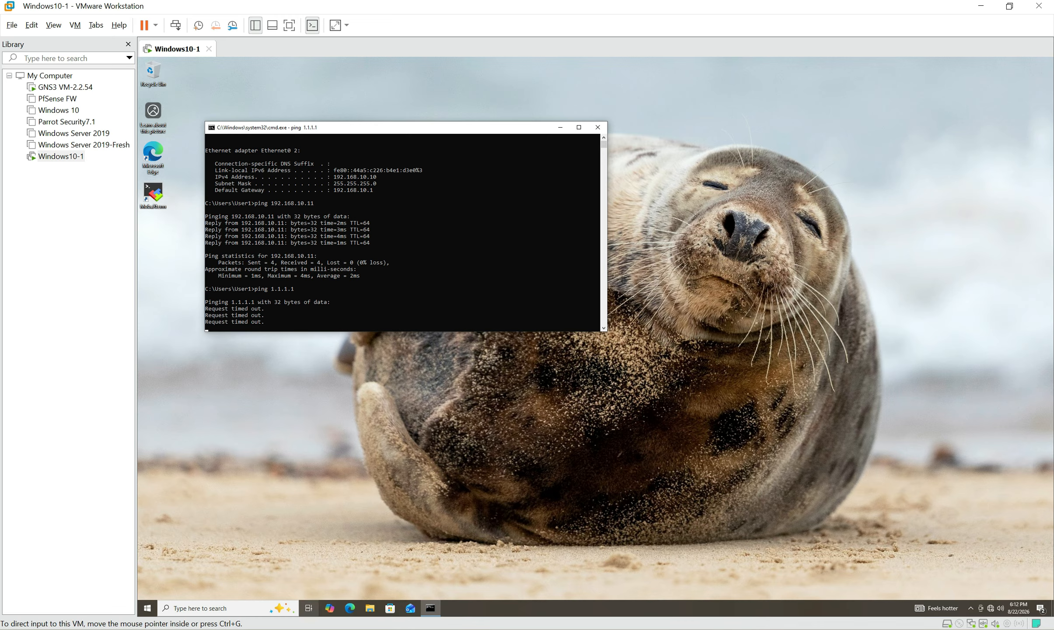
pyautogui.click(293, 629)
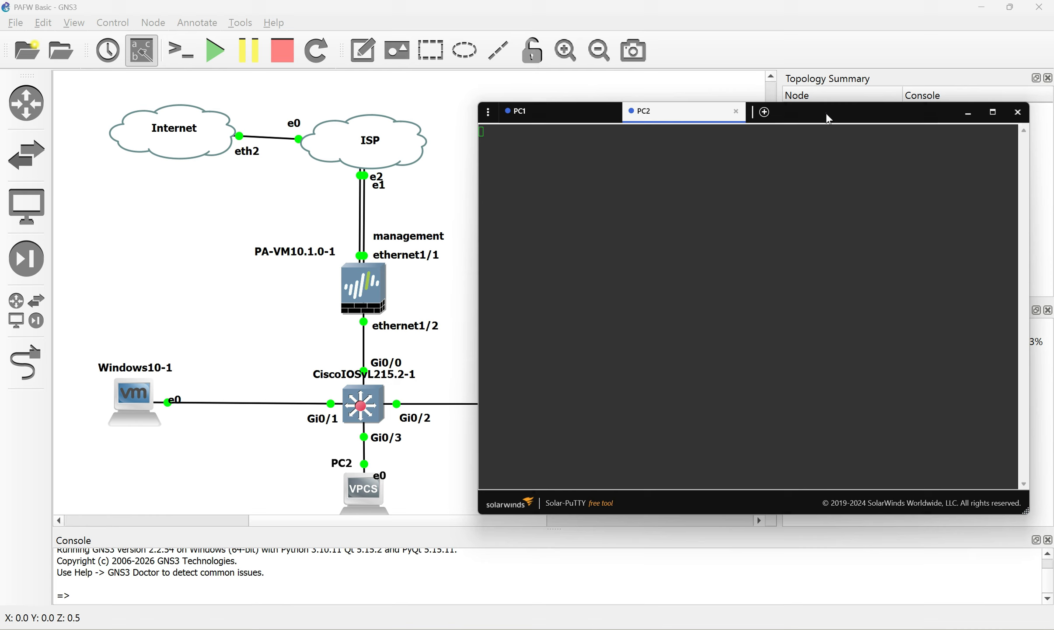
# Show PC2's IP settings with 'sh ip', confirming its DHCP address 192.168.10.12
pyautogui.moveTo(826, 112); pyautogui.dragTo(848, 97)
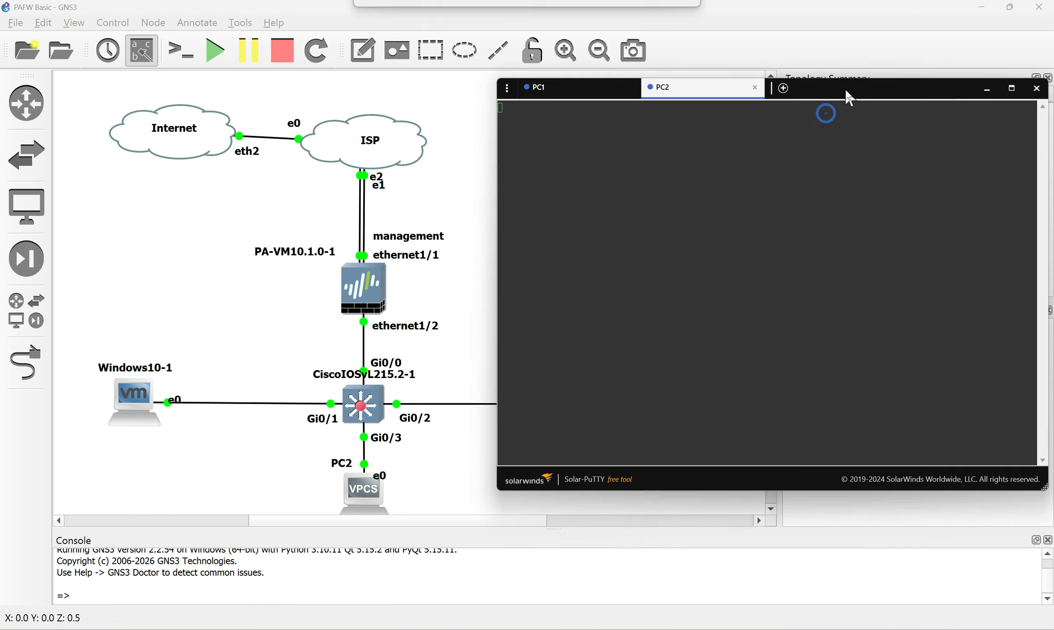
pyautogui.press('Return')
pyautogui.press('Return')
pyautogui.press('Return')
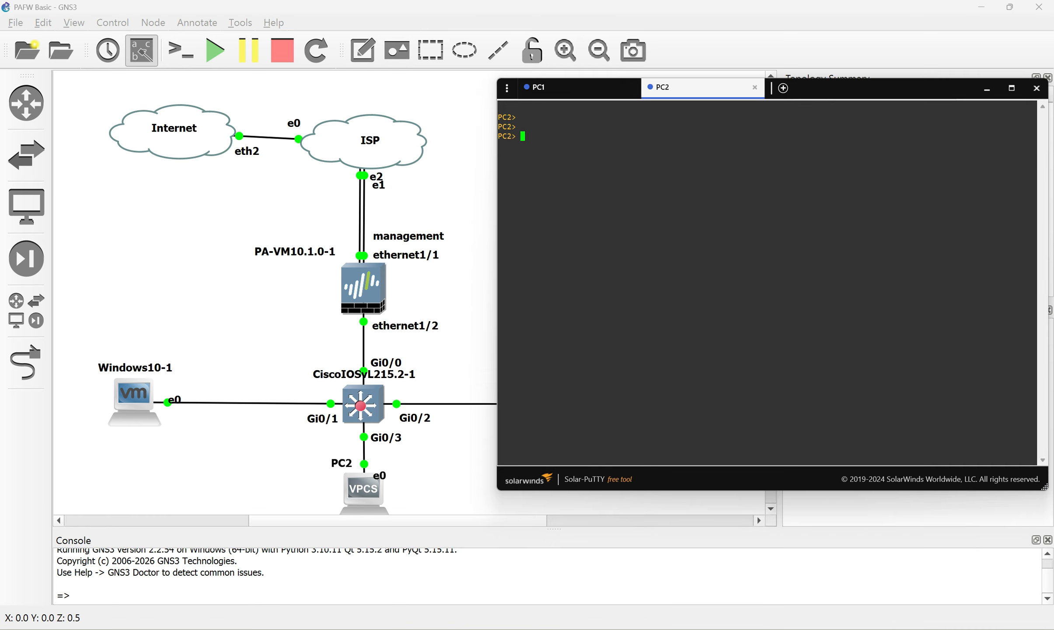
pyautogui.write('sh ip')
pyautogui.press('Return')
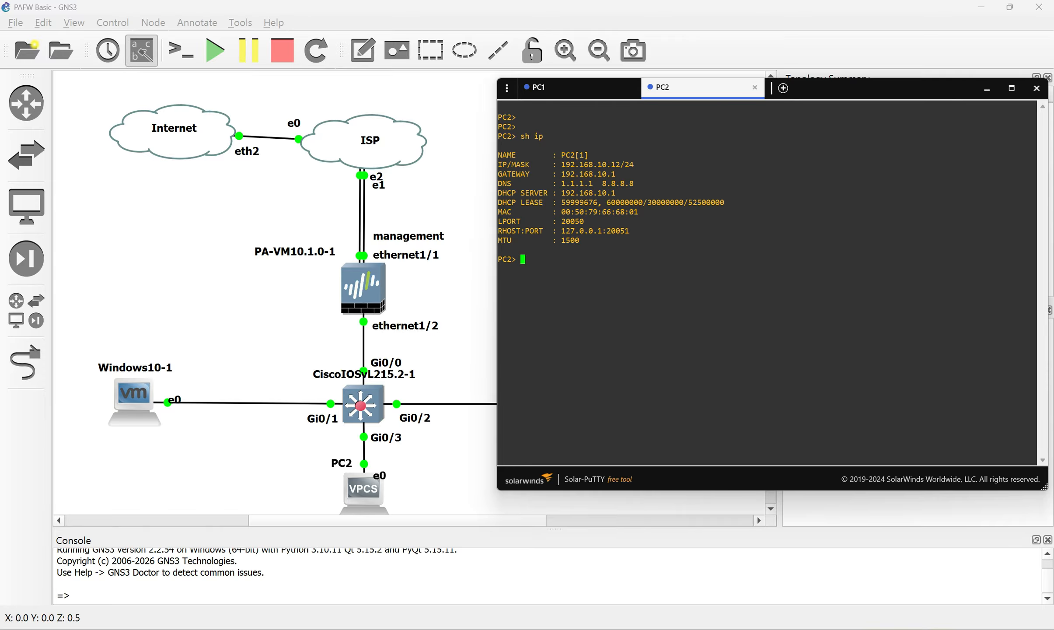
# Ping 192.168.10.10 and 192.168.10.11 successfully and 1.1.1.1 unsuccessfully from PC2, then minimize the console
pyautogui.write('ping 192.168.10.10')
pyautogui.press('Return')
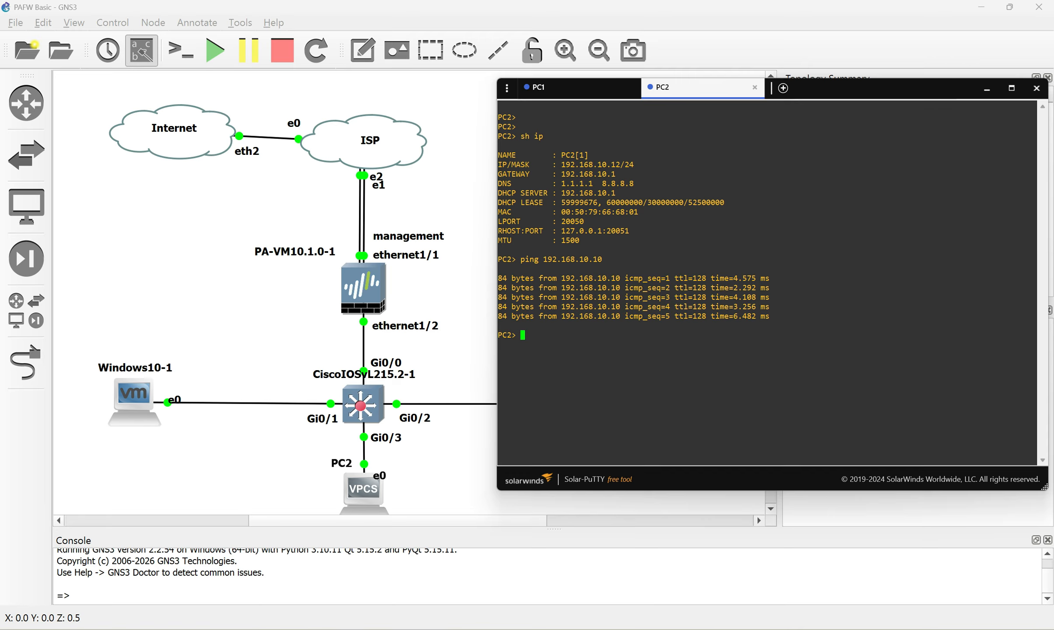
pyautogui.press('Up')
pyautogui.press('Return')
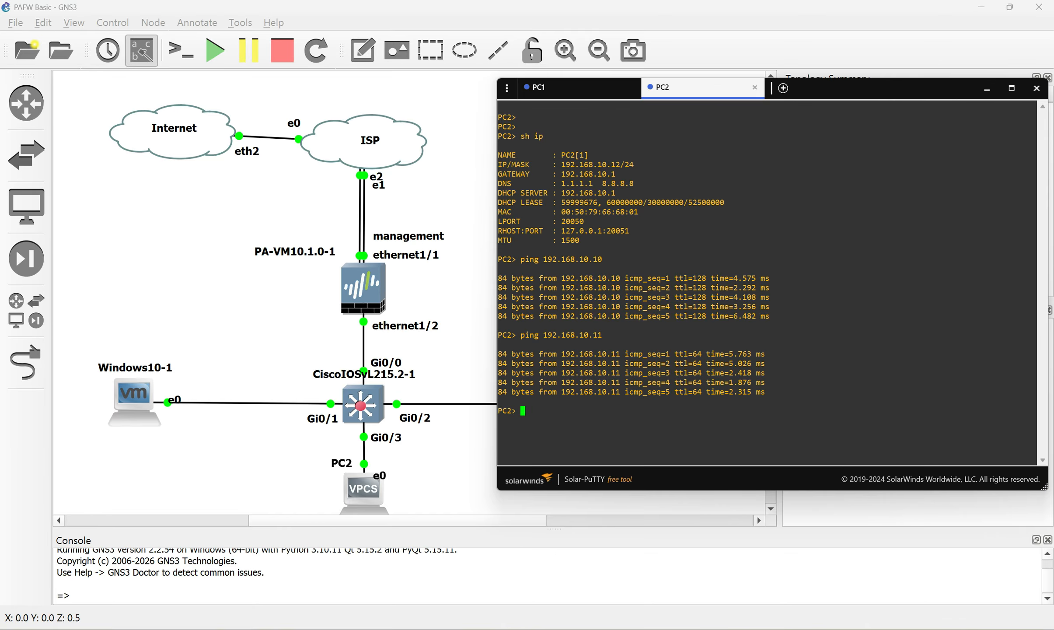
pyautogui.write('ping 1.1.1.1')
pyautogui.press('Return')
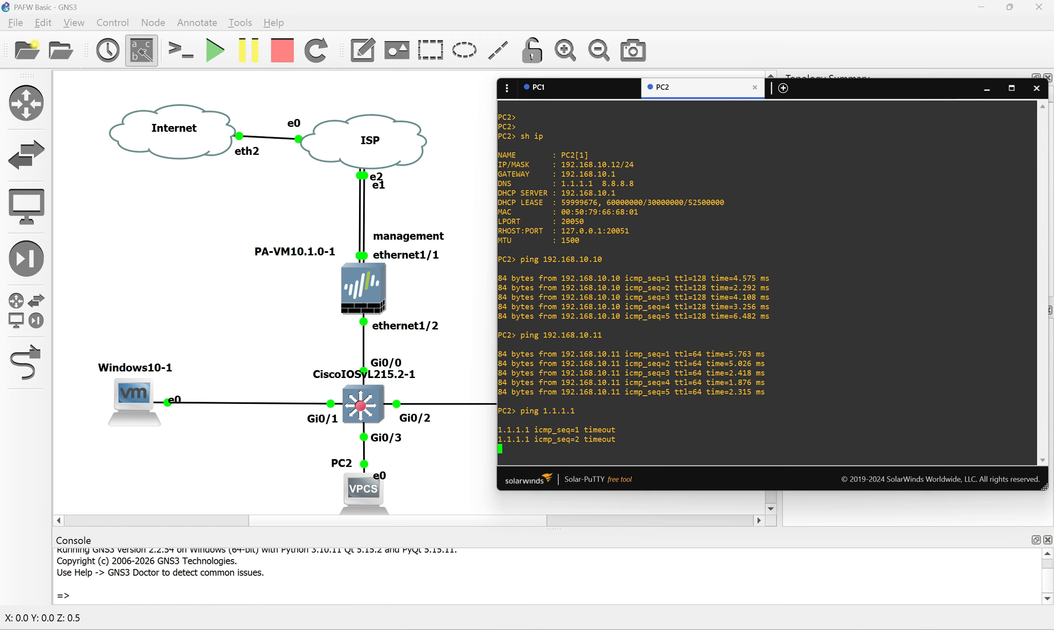
pyautogui.click(982, 93)
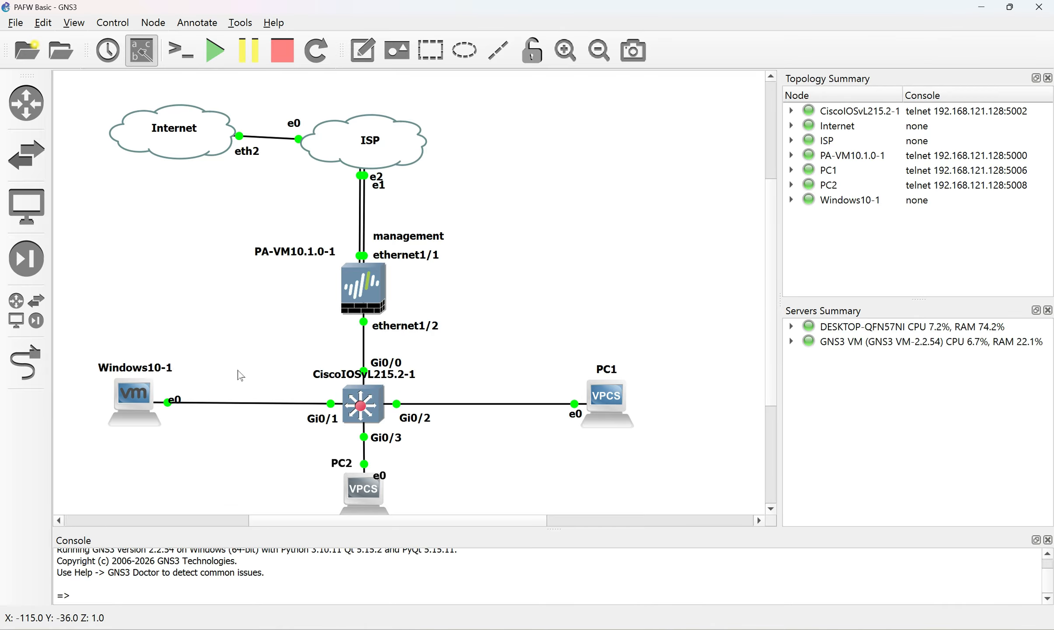
# Log in to the PA-VM web interface at 172.20.10.2 in Edge with the admin username and password
pyautogui.click(350, 629)
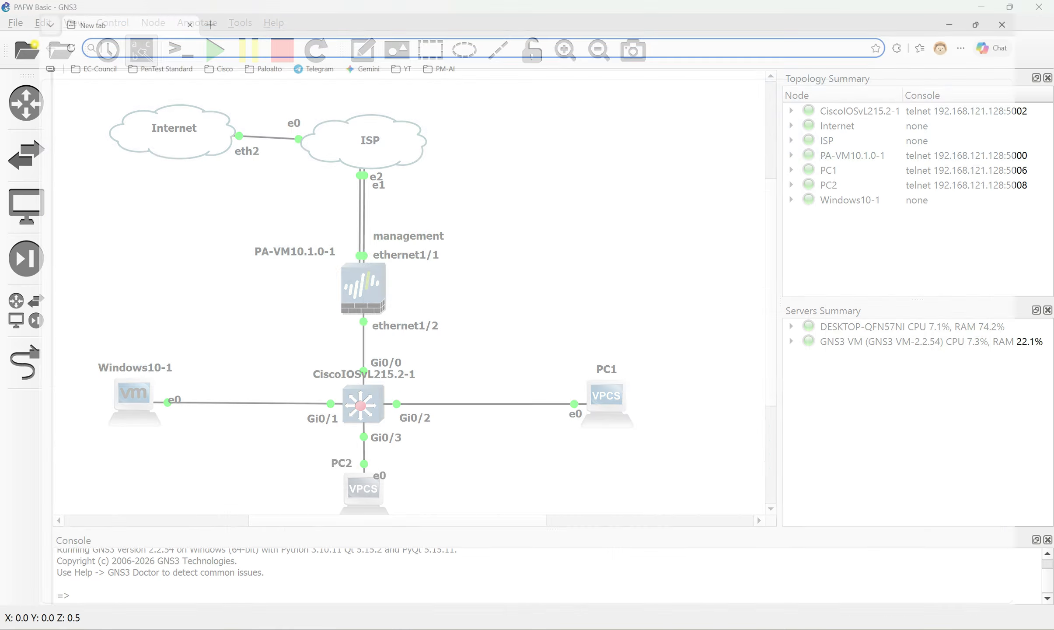
pyautogui.write('192.168.100.100')
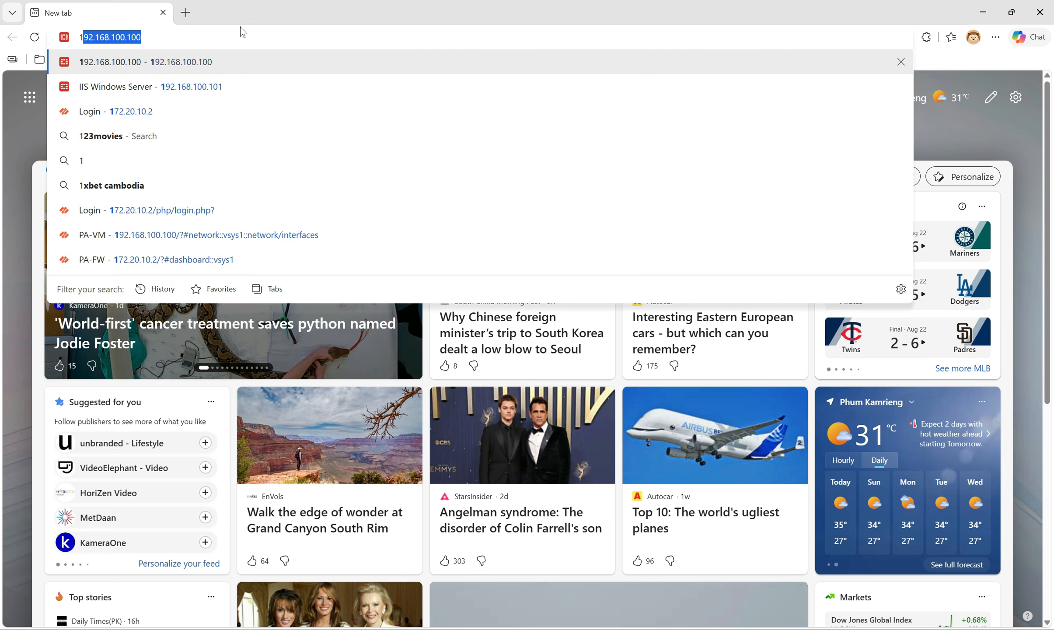
pyautogui.click(139, 115)
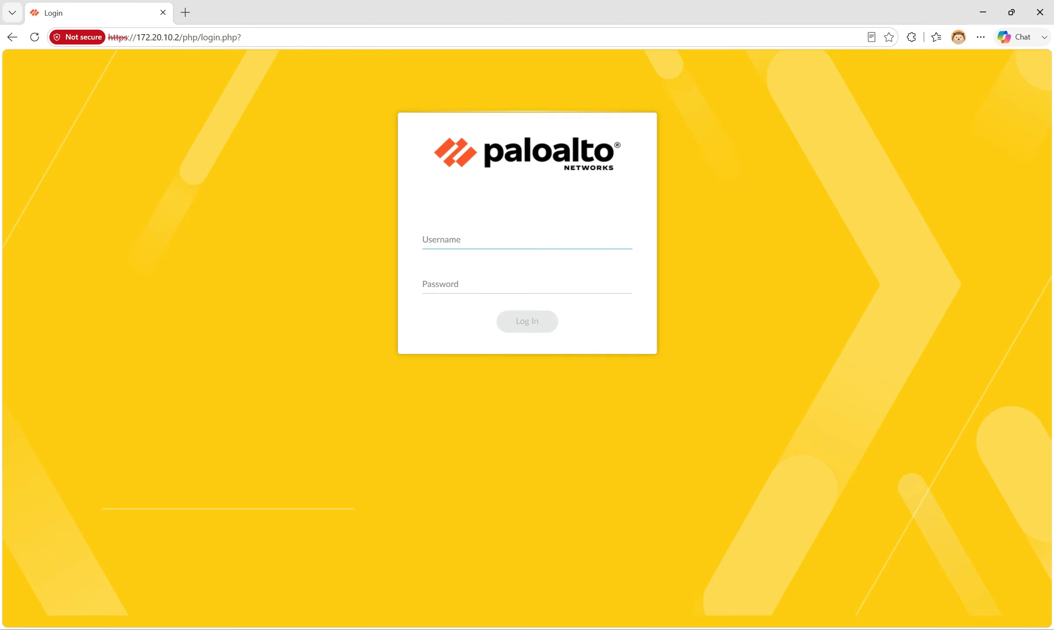
pyautogui.write('admin')
pyautogui.press('Tab')
pyautogui.write('admin')
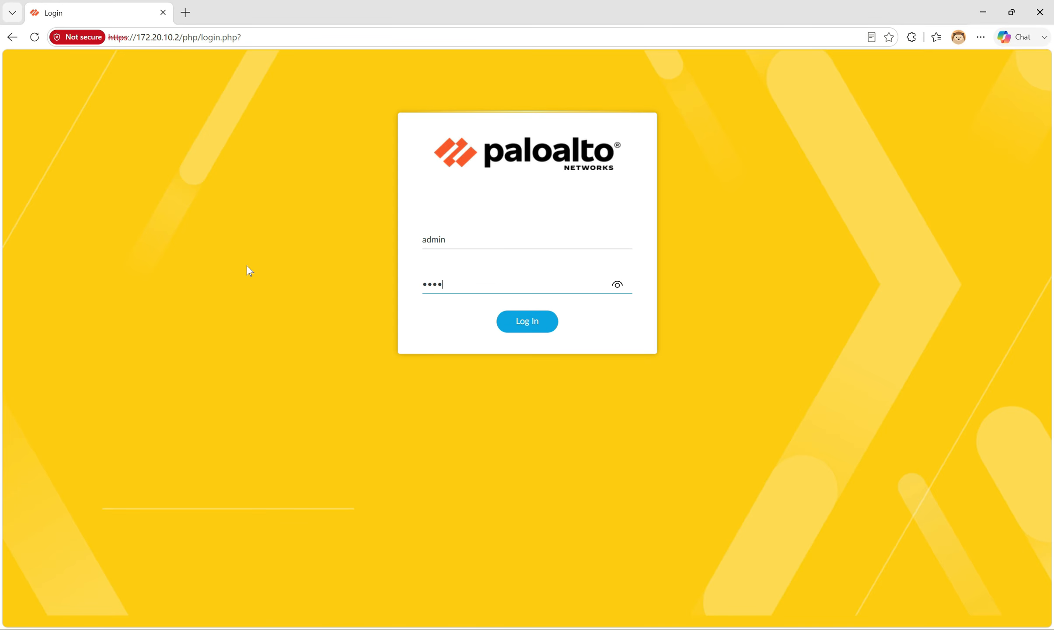
pyautogui.write('@123')
pyautogui.press('Return')
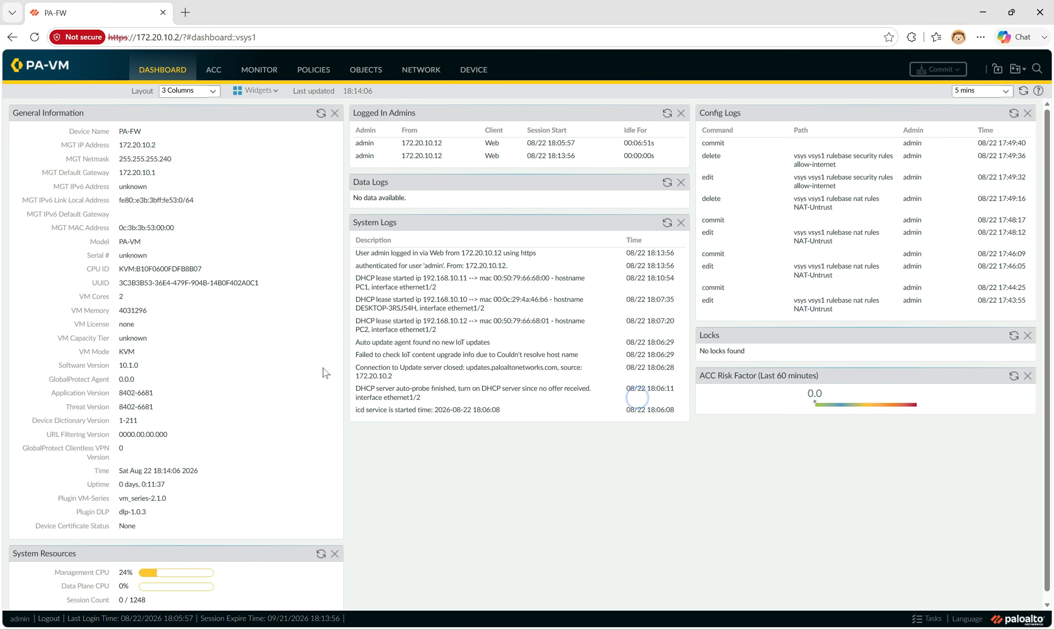
# Review ethernet1/1 under Network > Interfaces, then open the Device Setup Operations page
pyautogui.click(427, 71)
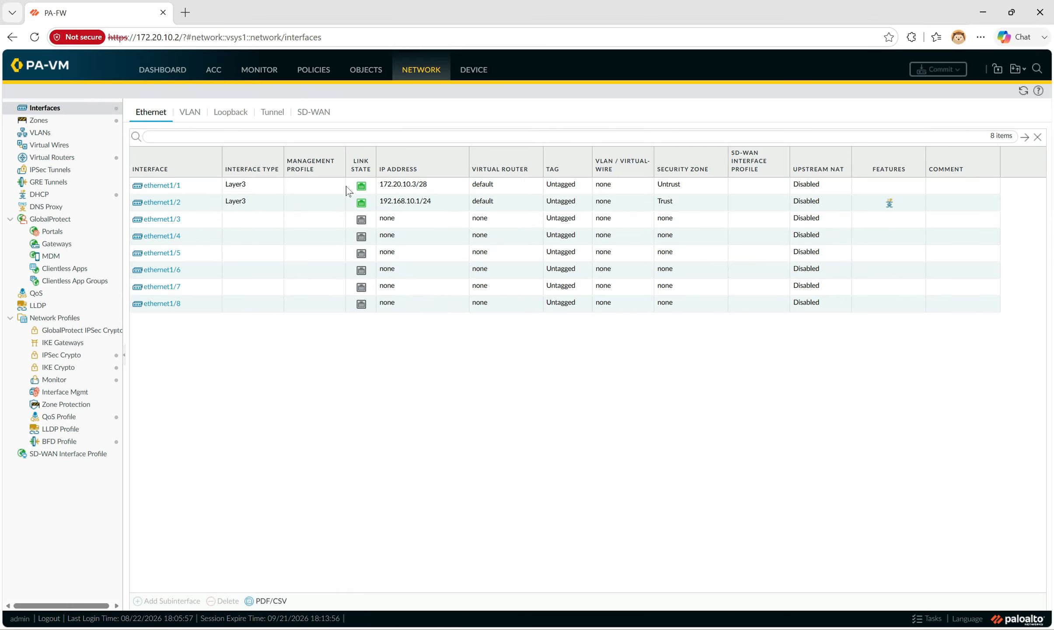
pyautogui.click(269, 186)
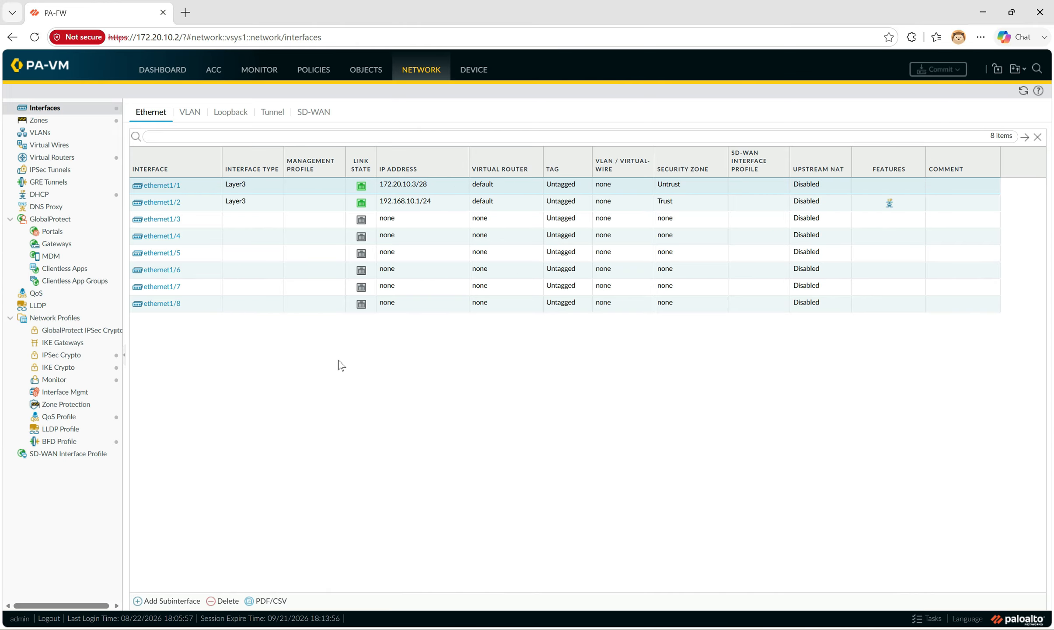
pyautogui.click(305, 628)
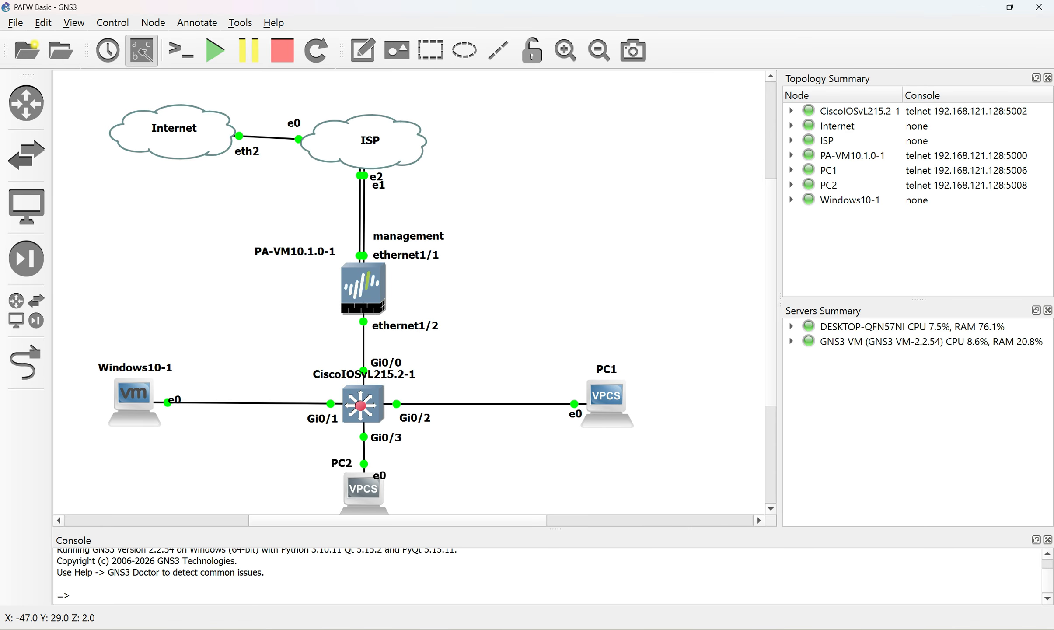
pyautogui.hotkey('alt', 'Tab')
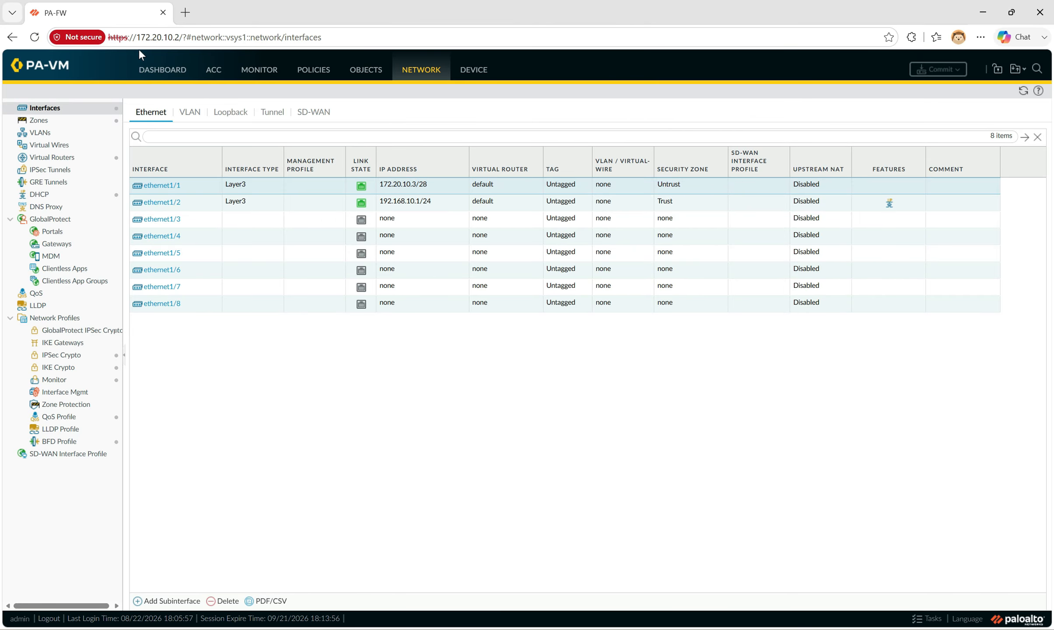
pyautogui.click(179, 38)
pyautogui.moveTo(180, 37); pyautogui.dragTo(141, 37)
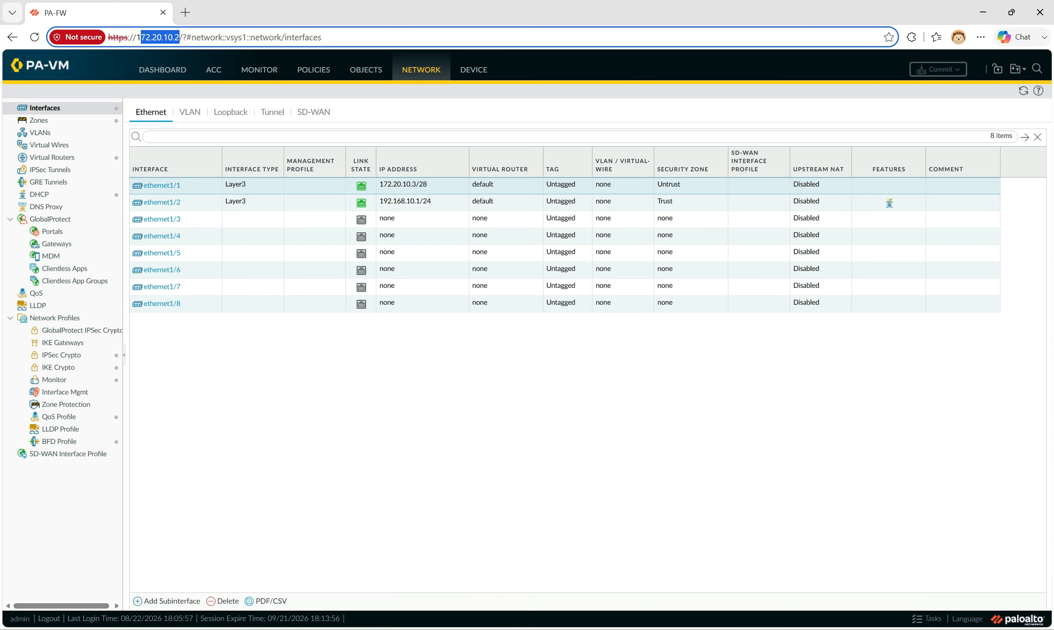
pyautogui.click(312, 423)
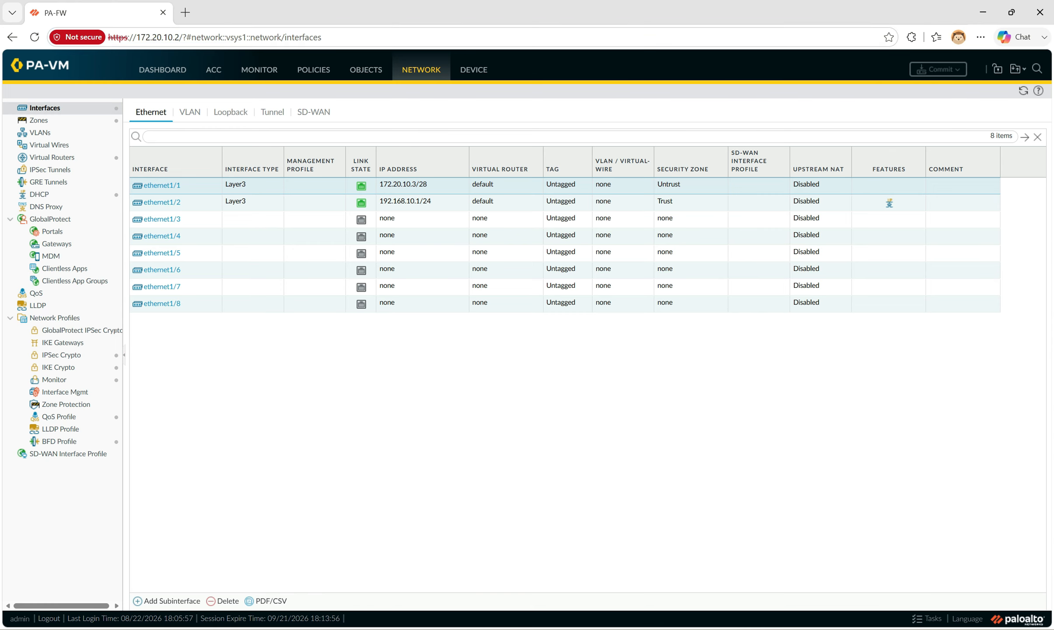
pyautogui.click(480, 71)
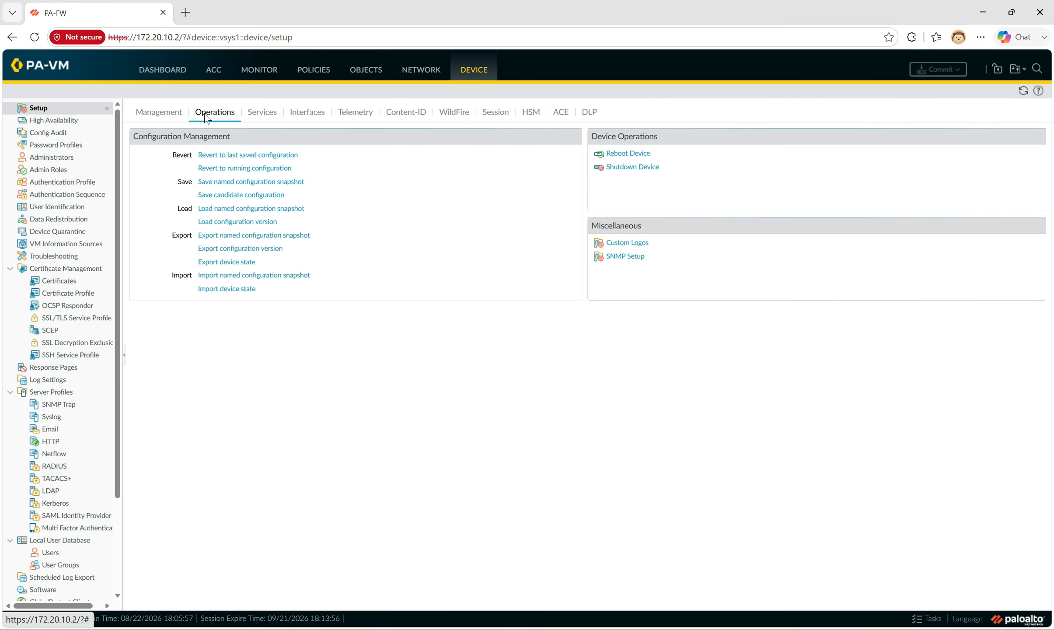
# View the three DHCP lease allocations on ethernet1/2, then go to the Security policy rulebase
pyautogui.click(307, 114)
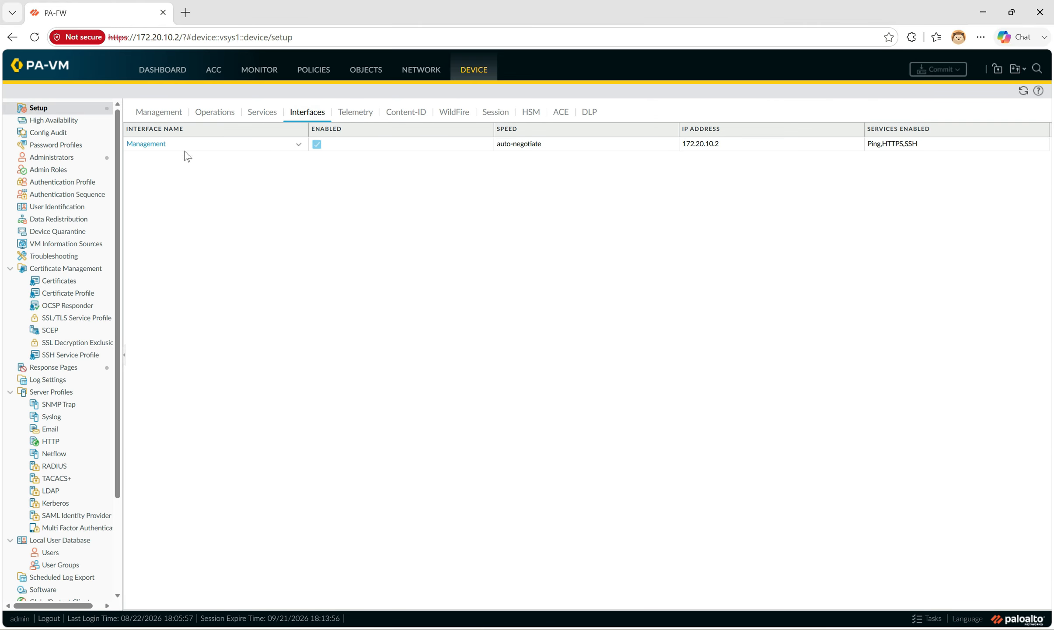
pyautogui.click(423, 74)
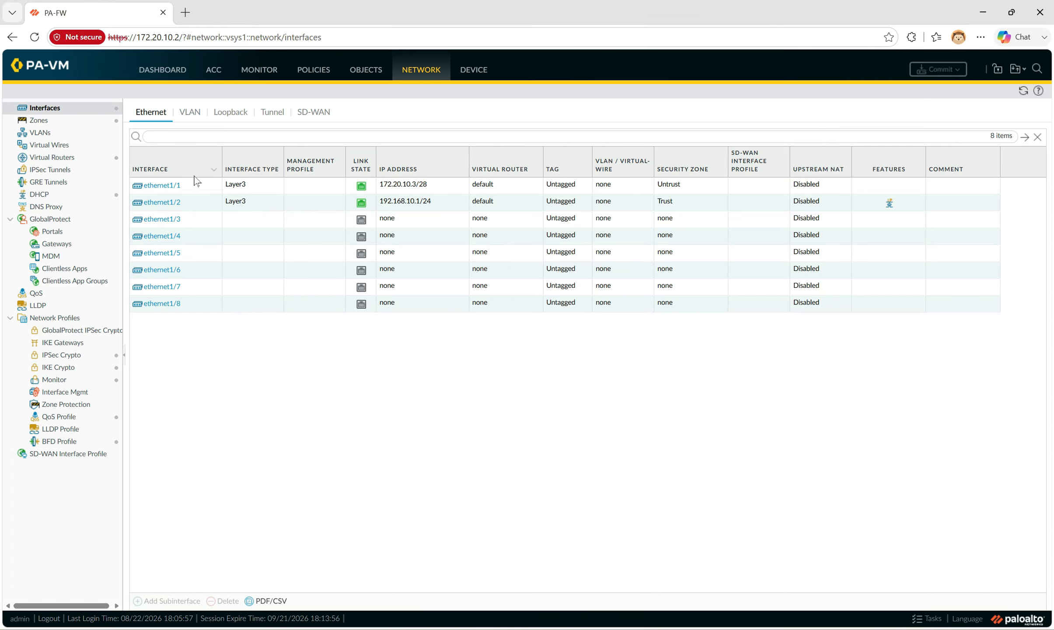
pyautogui.click(40, 194)
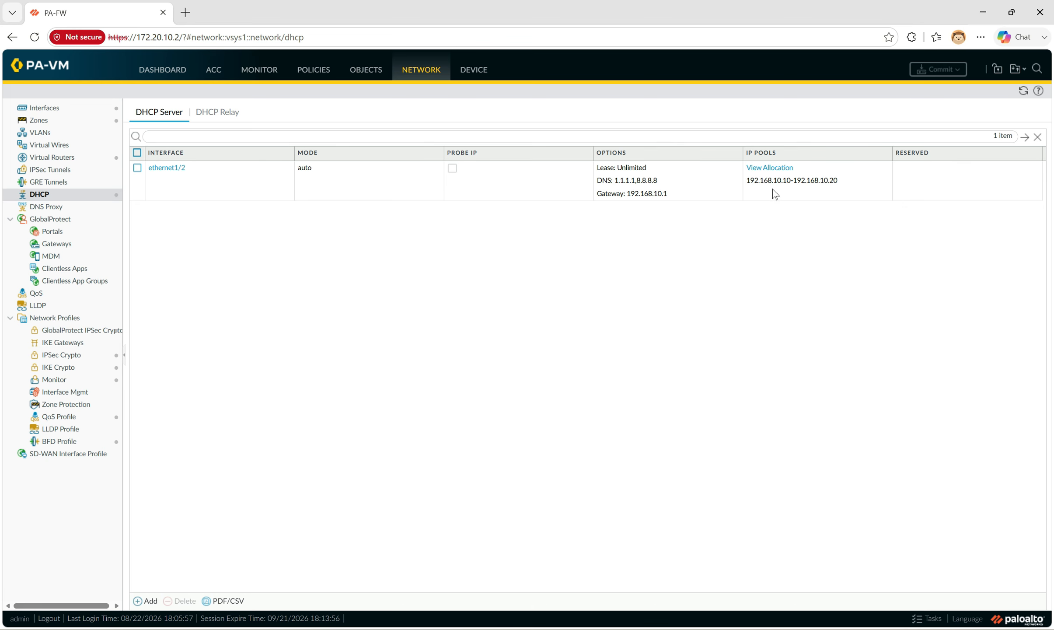
pyautogui.click(777, 168)
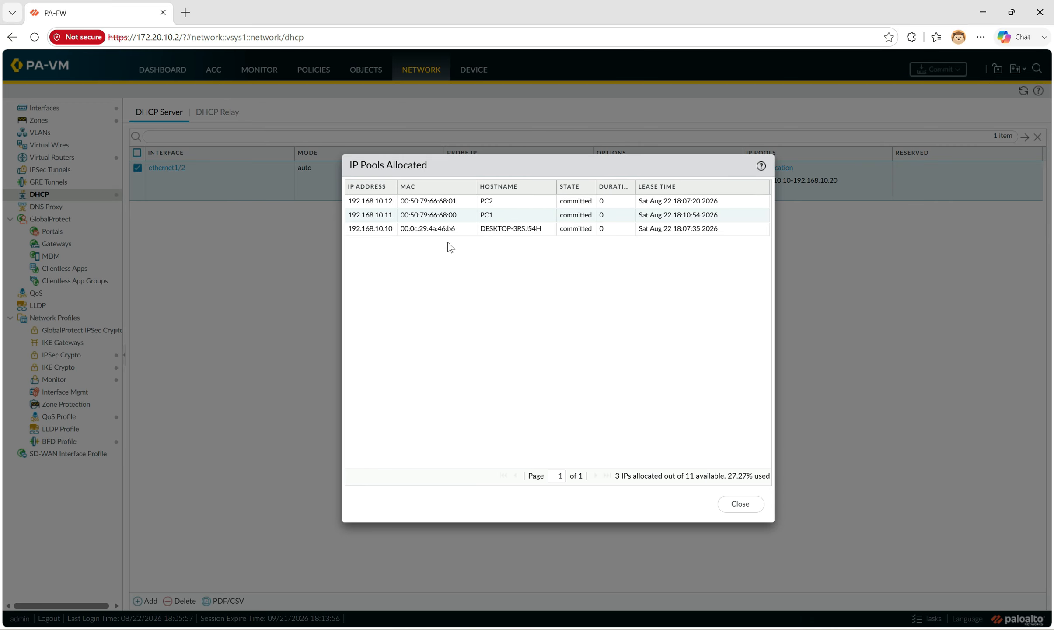
pyautogui.click(740, 504)
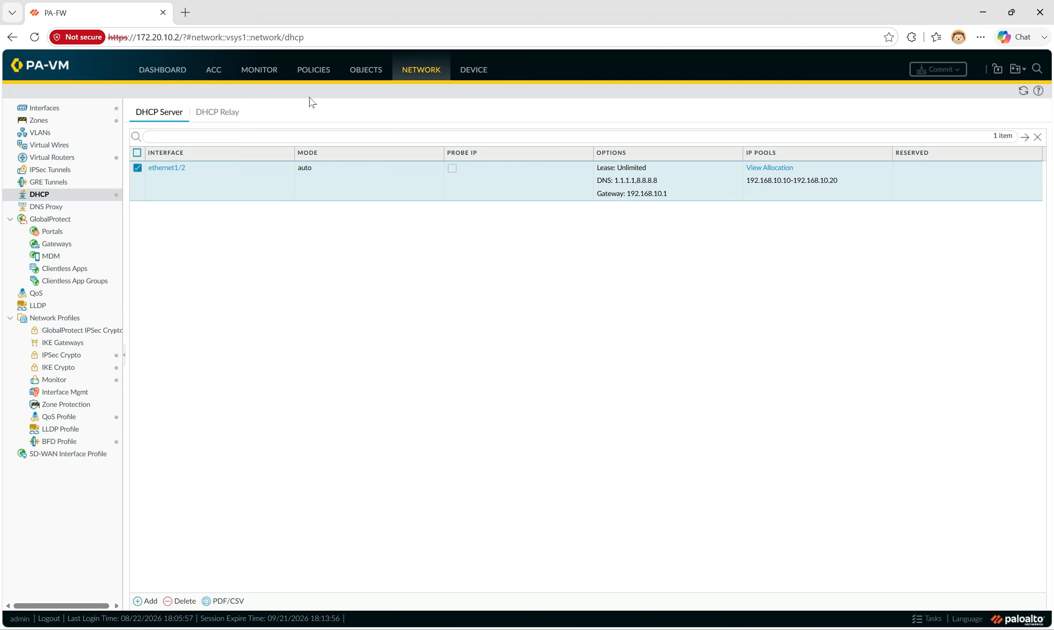
pyautogui.click(317, 72)
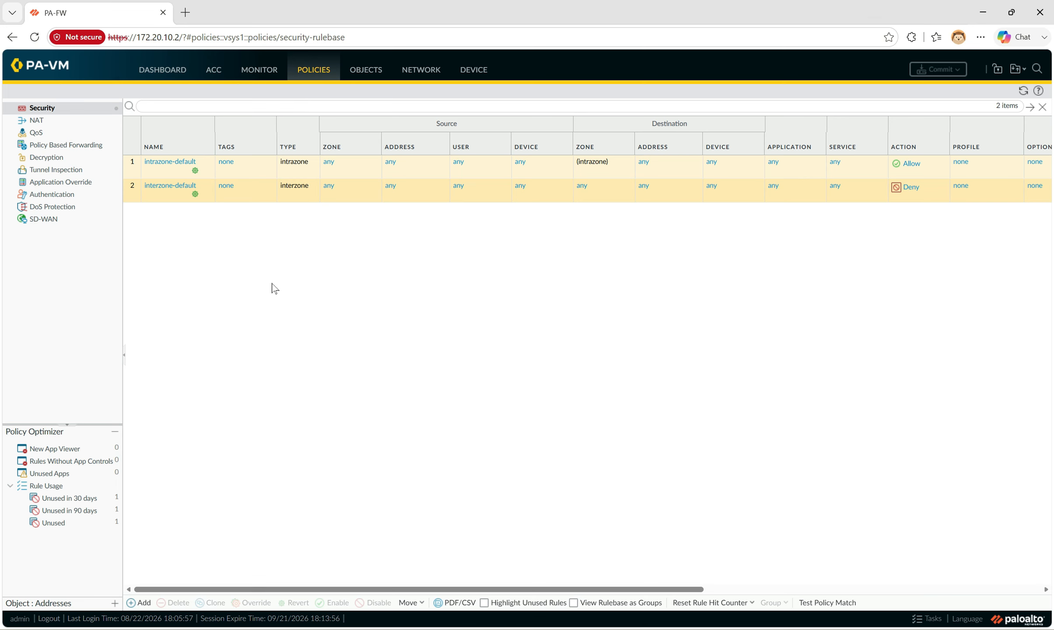
# Add a new NAT policy rule named nat-untrust
pyautogui.click(39, 123)
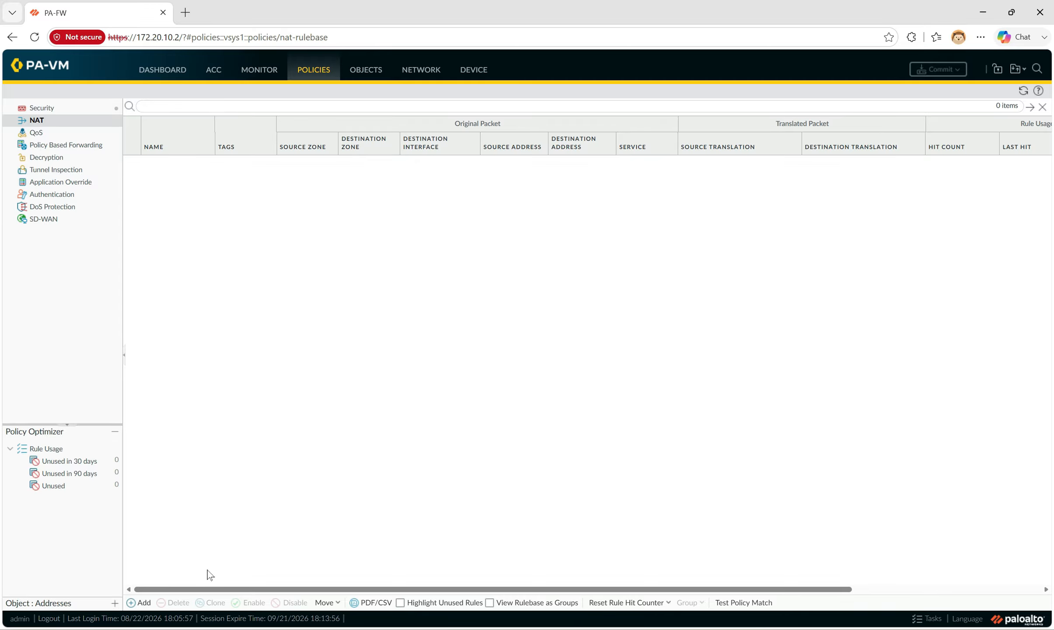
pyautogui.click(145, 601)
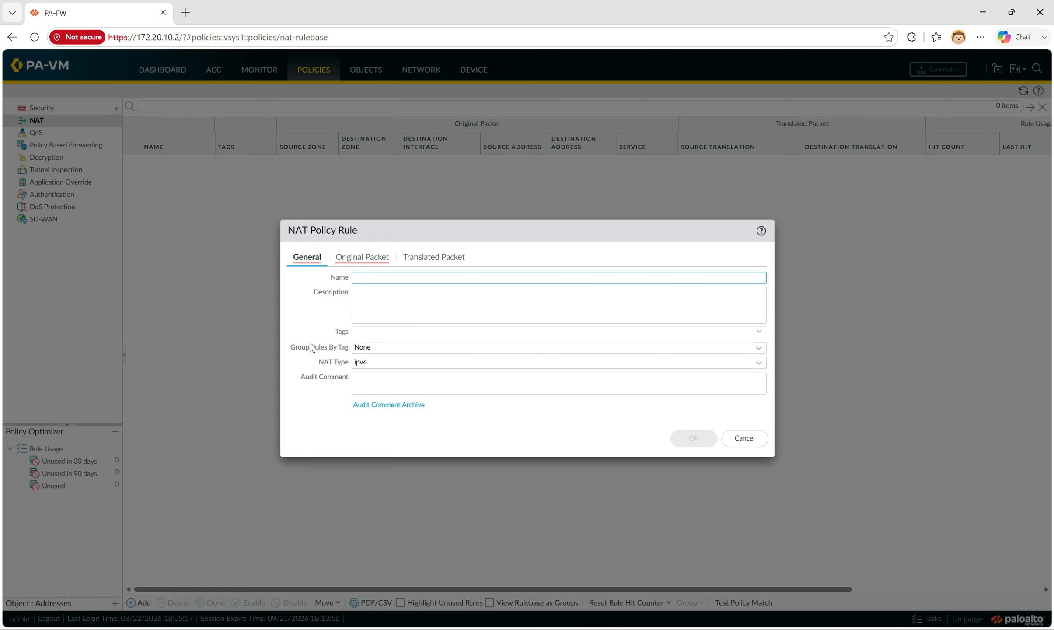
pyautogui.write('nat-untrust')
pyautogui.click(303, 304)
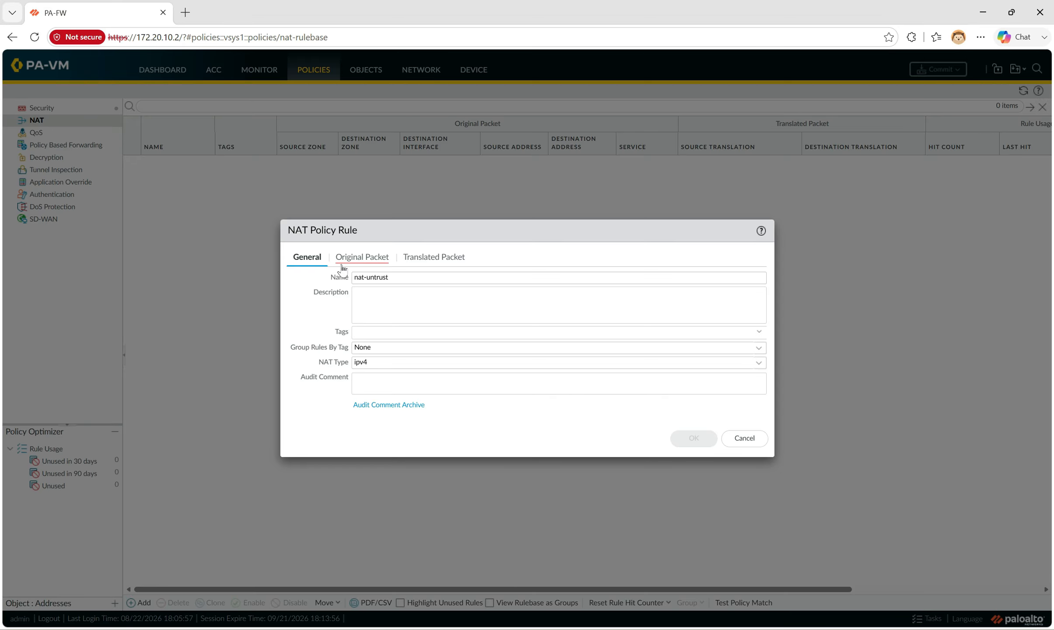
# Match original packets from source zone Trust to destination zone Untrust via interface ethernet1/1
pyautogui.click(362, 258)
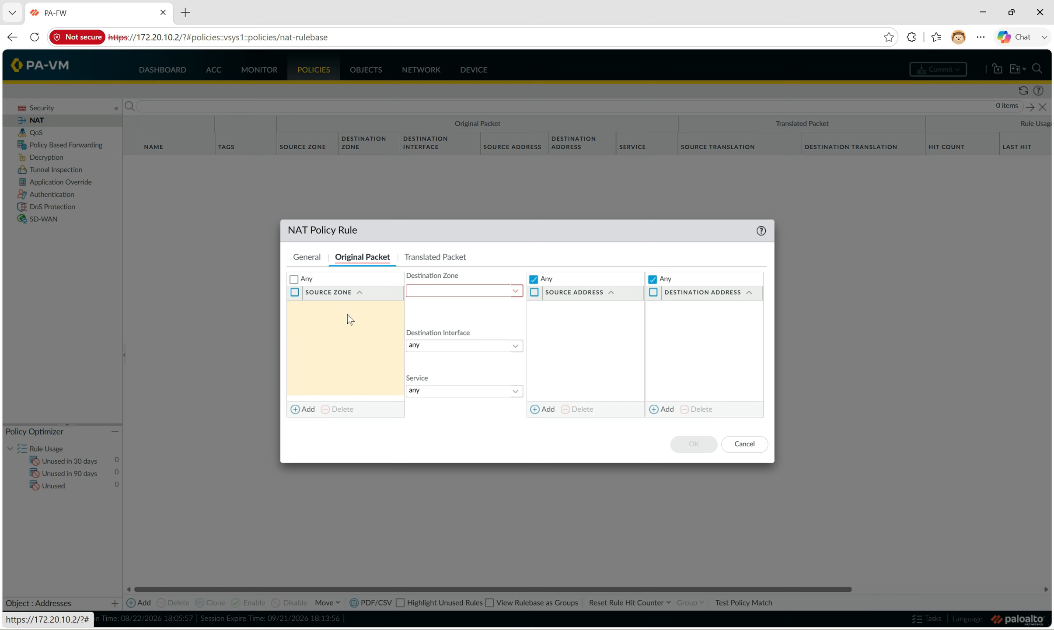
pyautogui.click(300, 414)
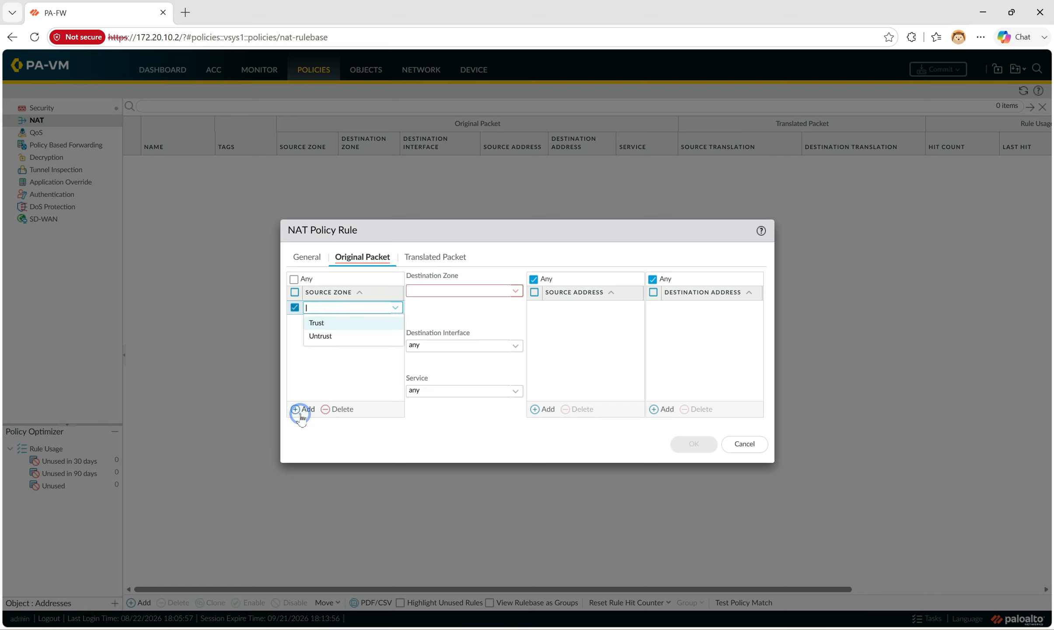
pyautogui.click(328, 323)
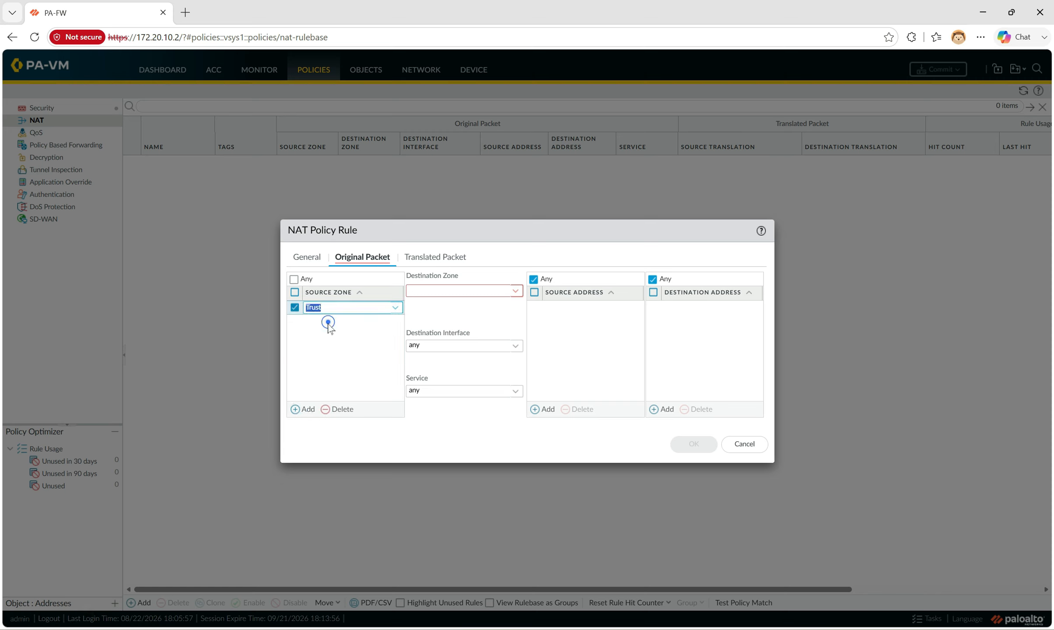
pyautogui.click(328, 338)
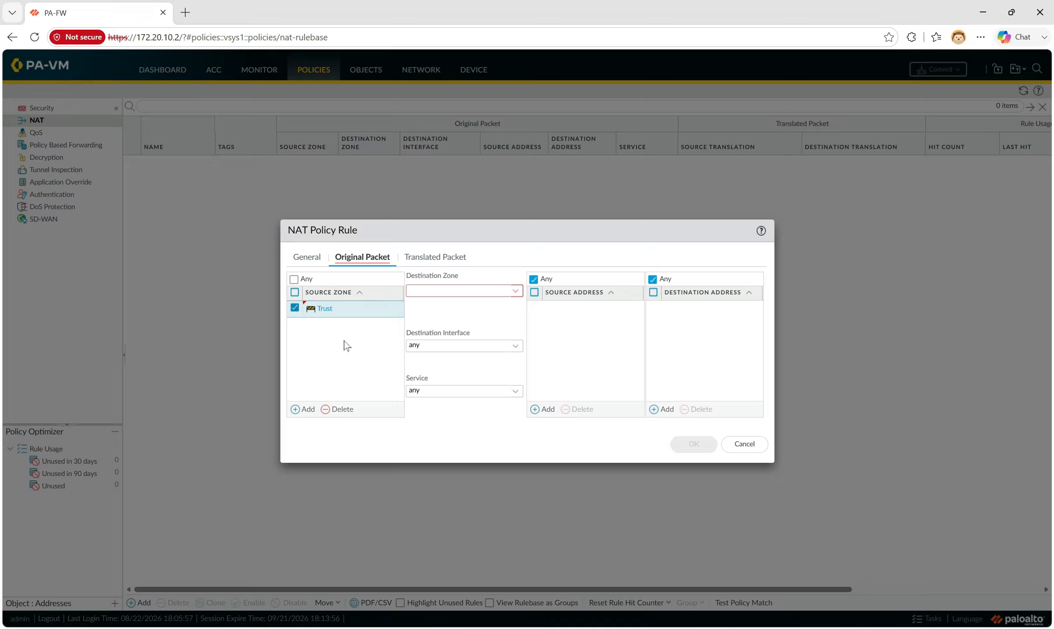
pyautogui.click(517, 291)
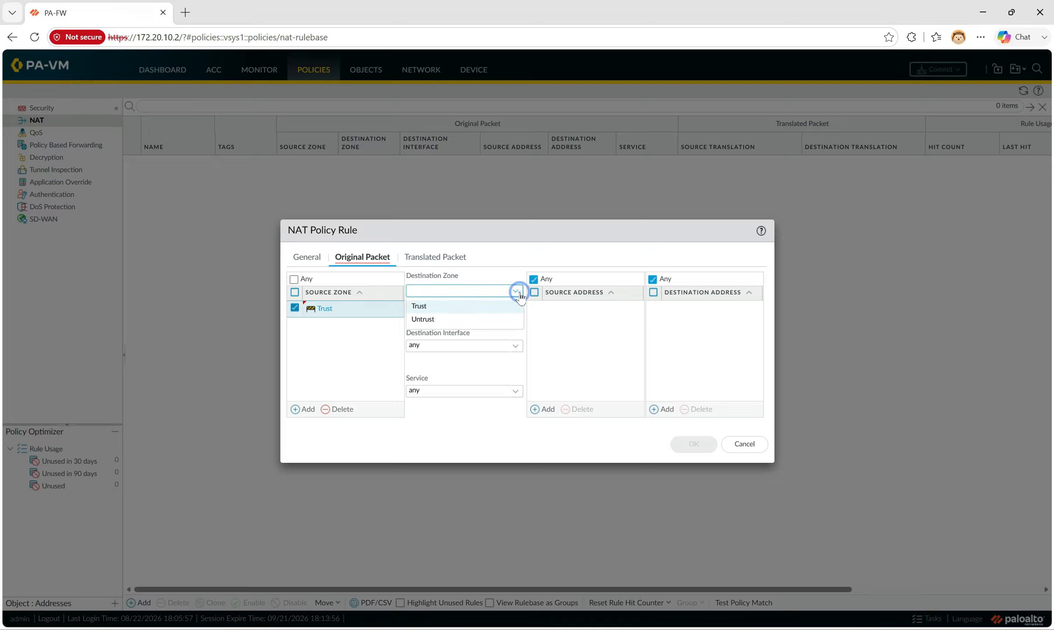
pyautogui.click(440, 320)
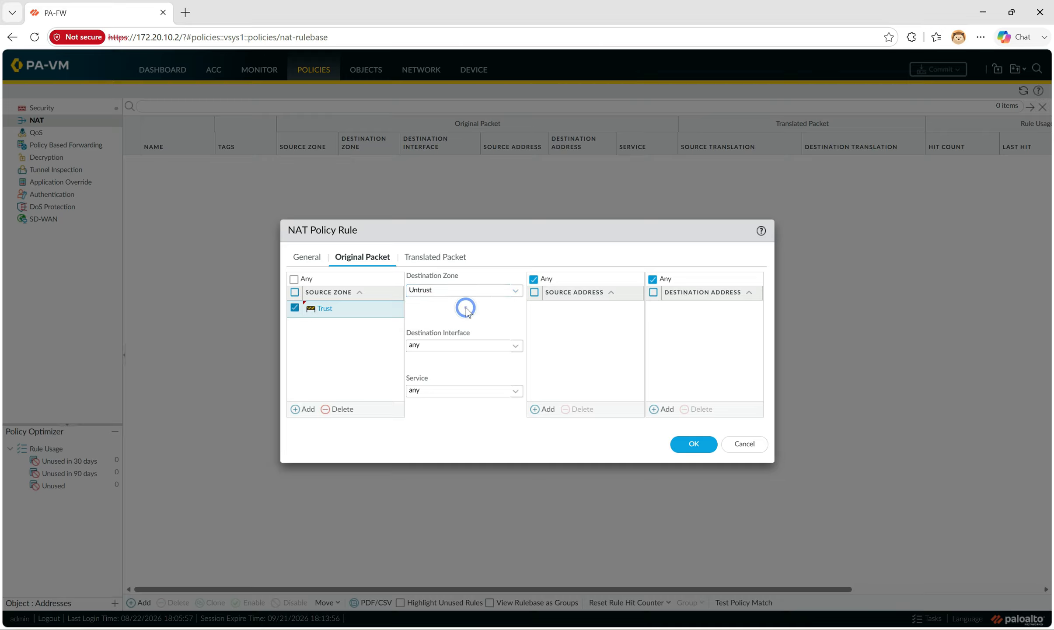
pyautogui.click(516, 347)
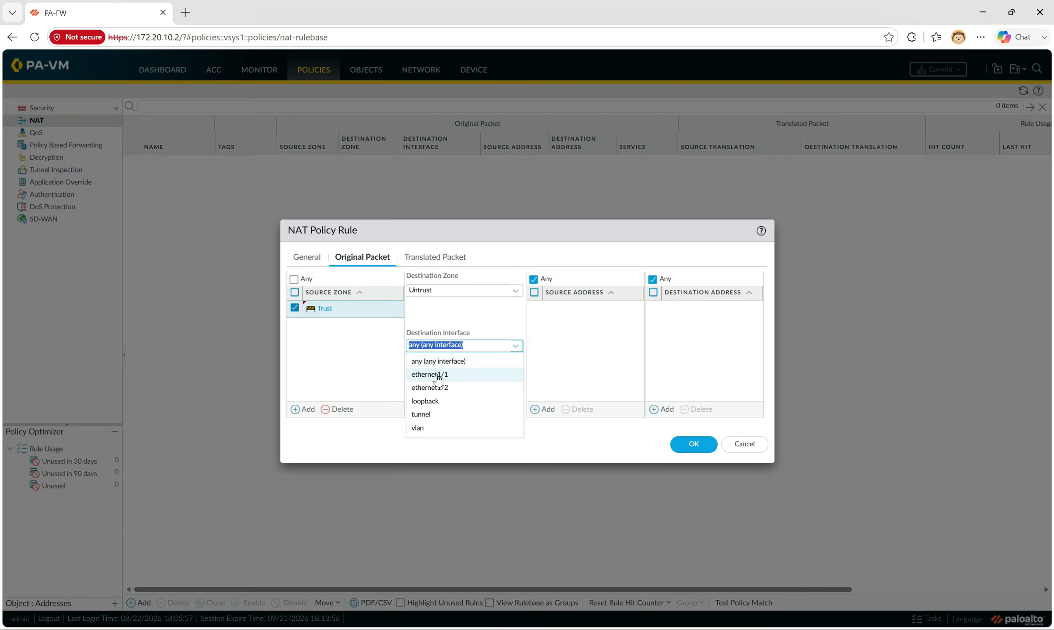
pyautogui.click(439, 375)
pyautogui.click(471, 361)
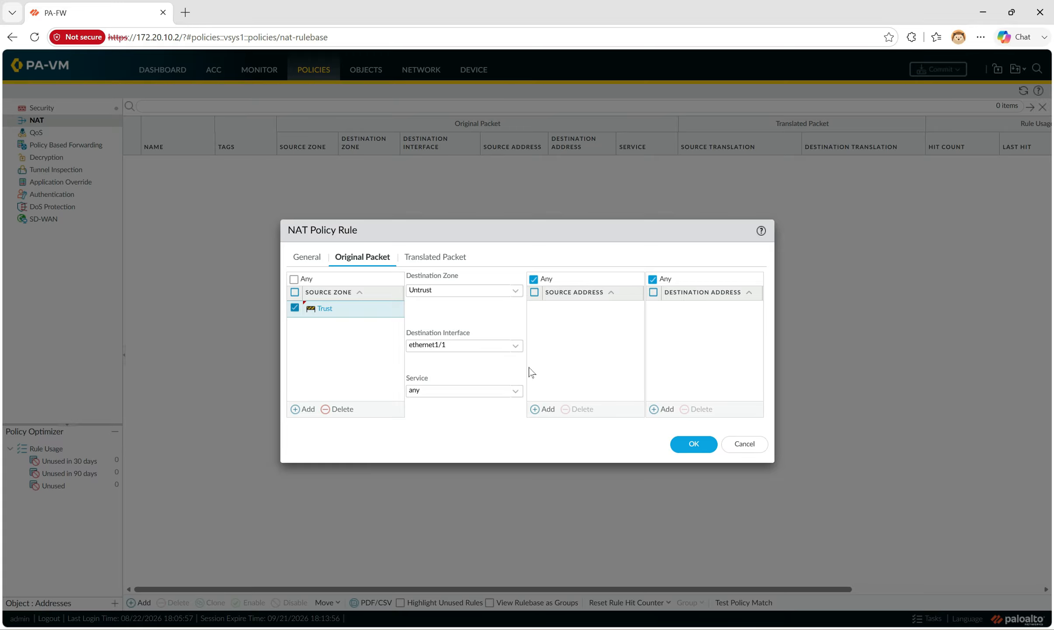
pyautogui.click(439, 257)
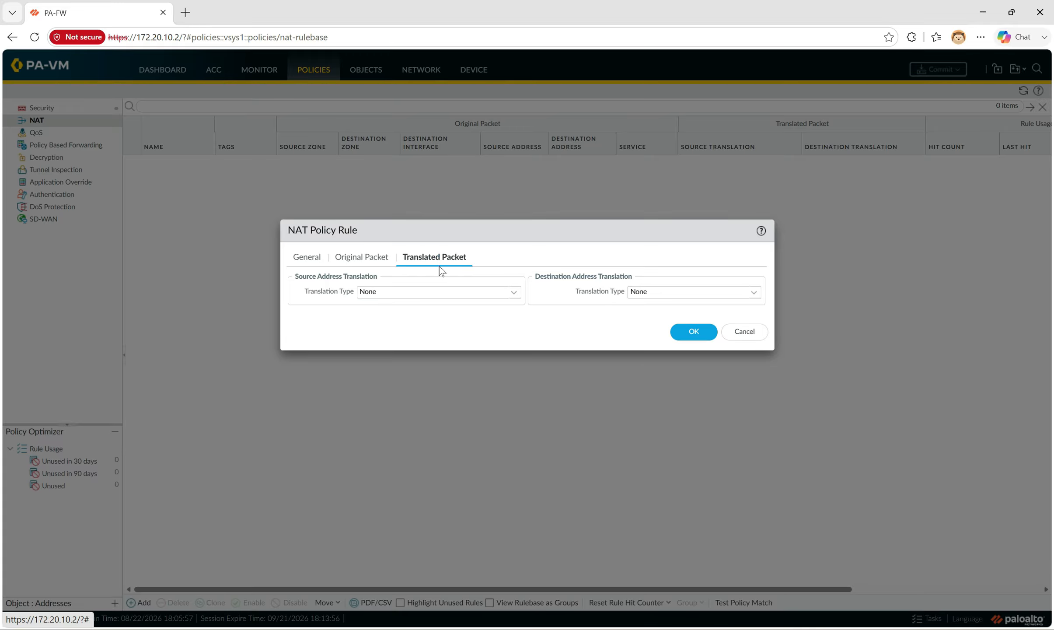
# Set source translation to Dynamic IP And Port using ethernet1/1's interface address, and save the rule
pyautogui.click(515, 296)
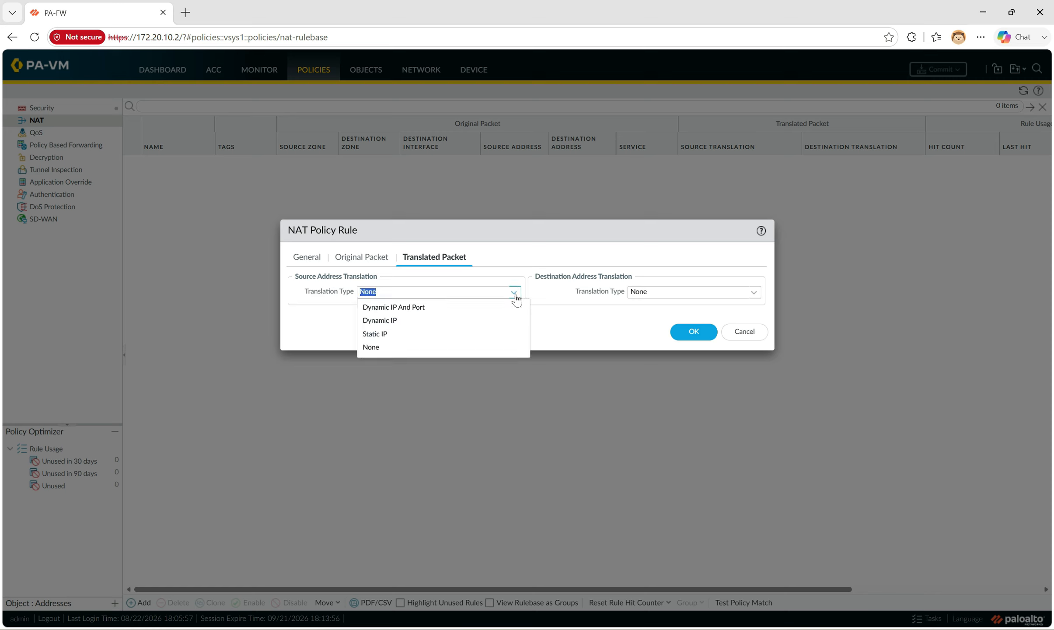
pyautogui.click(405, 309)
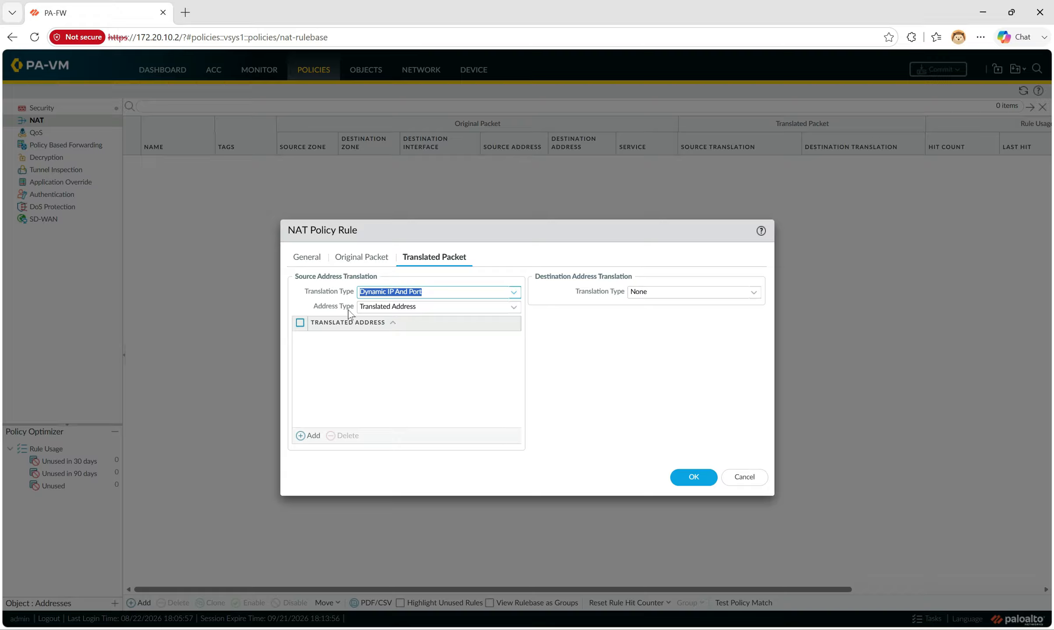
pyautogui.click(514, 307)
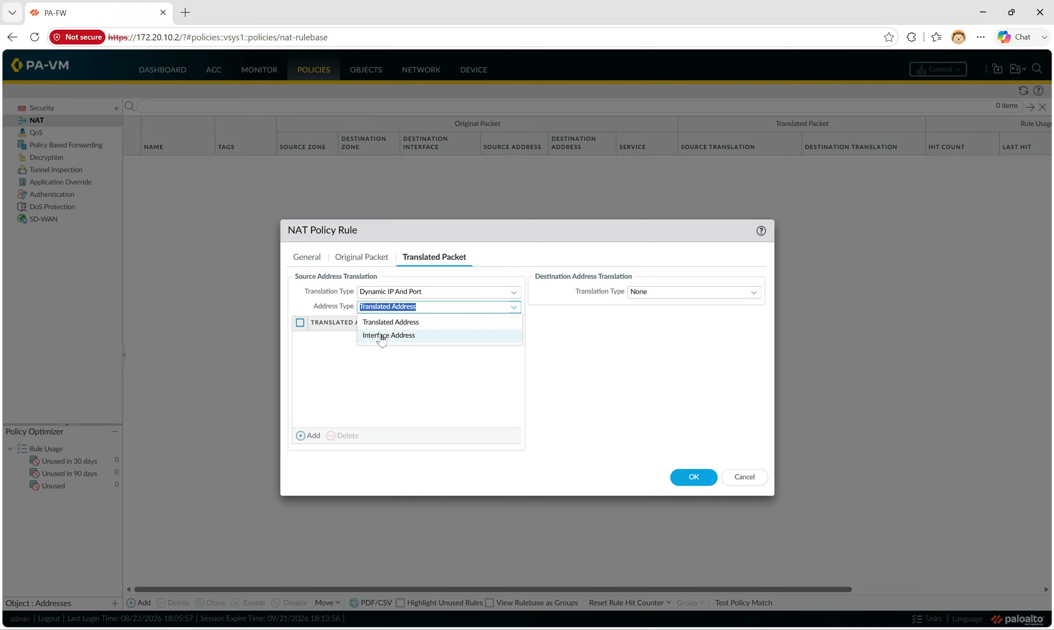
pyautogui.click(409, 338)
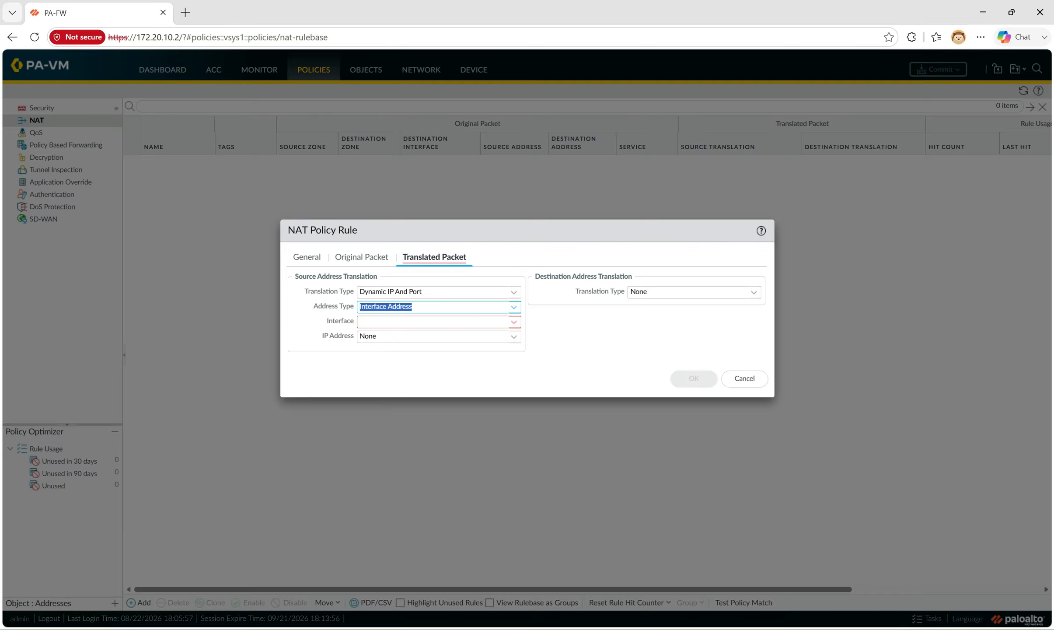
pyautogui.click(514, 323)
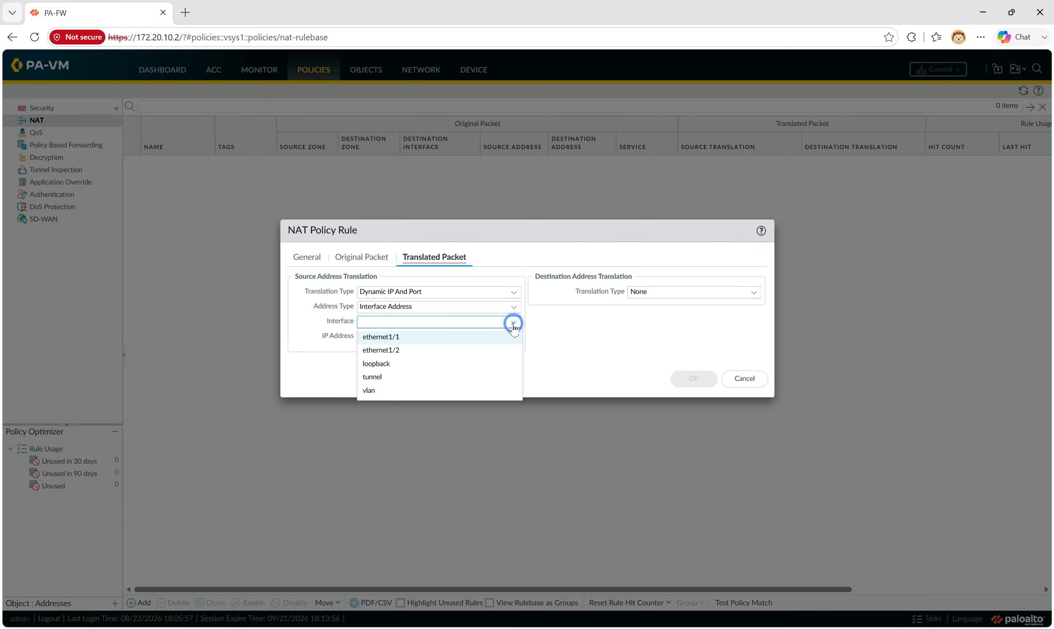
pyautogui.click(402, 338)
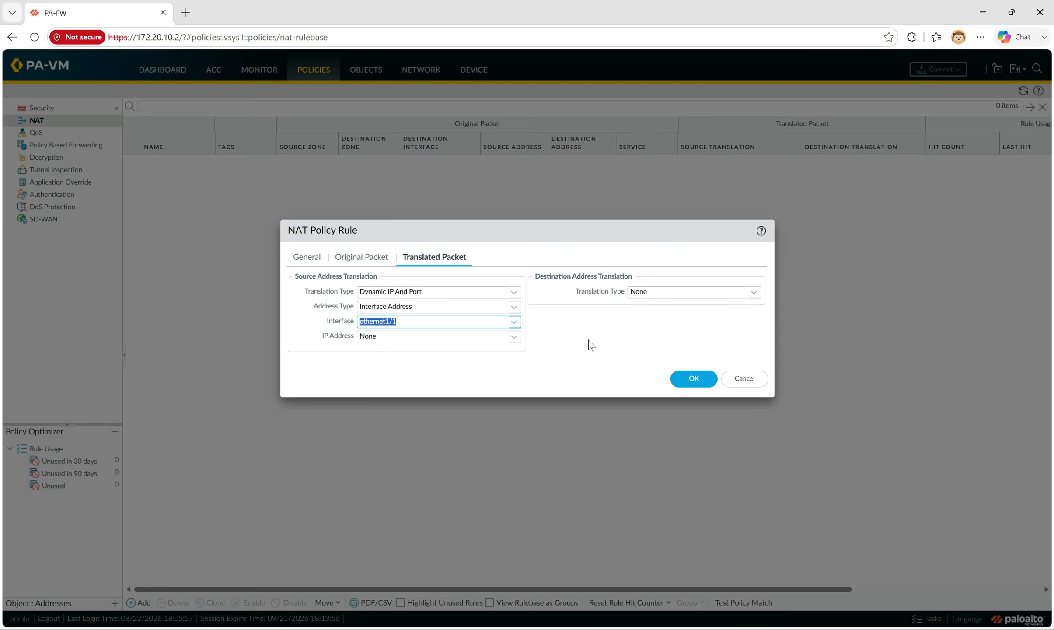
pyautogui.click(575, 336)
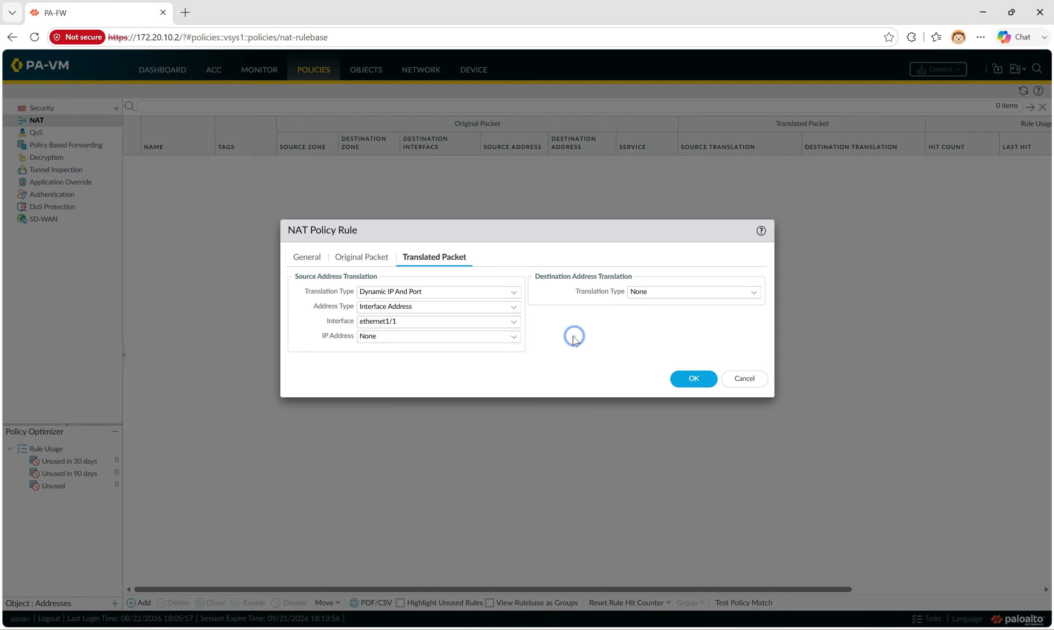
pyautogui.click(694, 378)
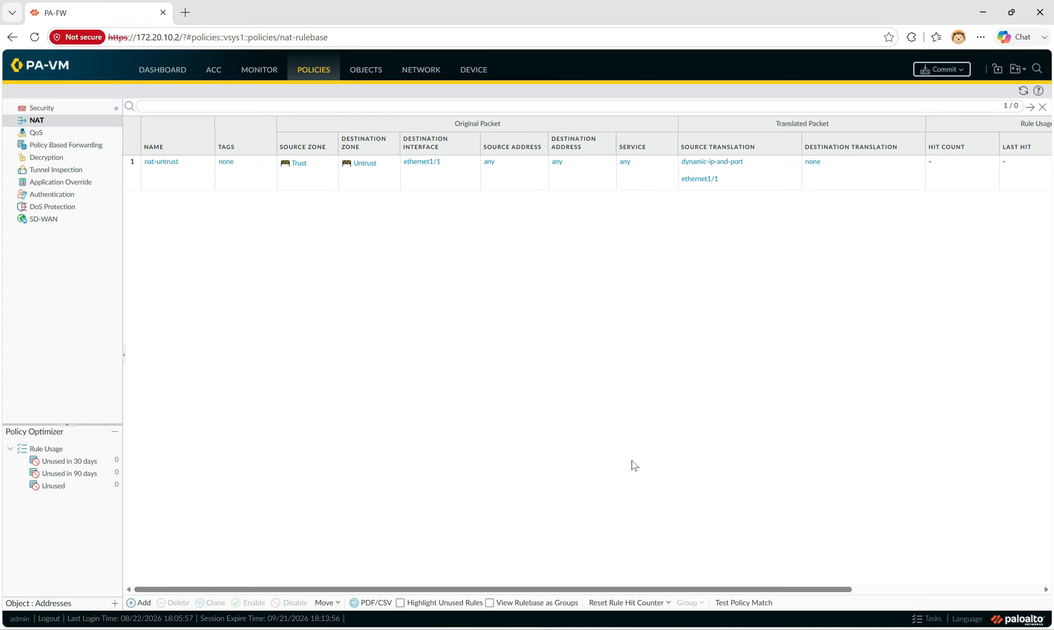
# Scroll the NAT table to check nat-untrust, then switch to the Security policy rules
pyautogui.moveTo(715, 591); pyautogui.dragTo(819, 590)
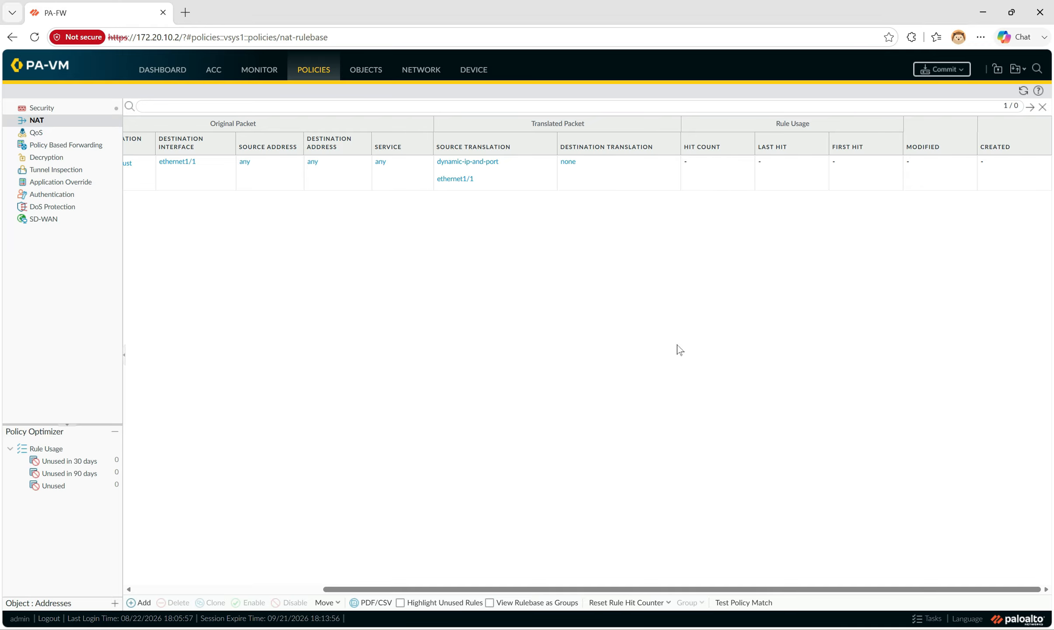
pyautogui.moveTo(594, 589); pyautogui.dragTo(402, 580)
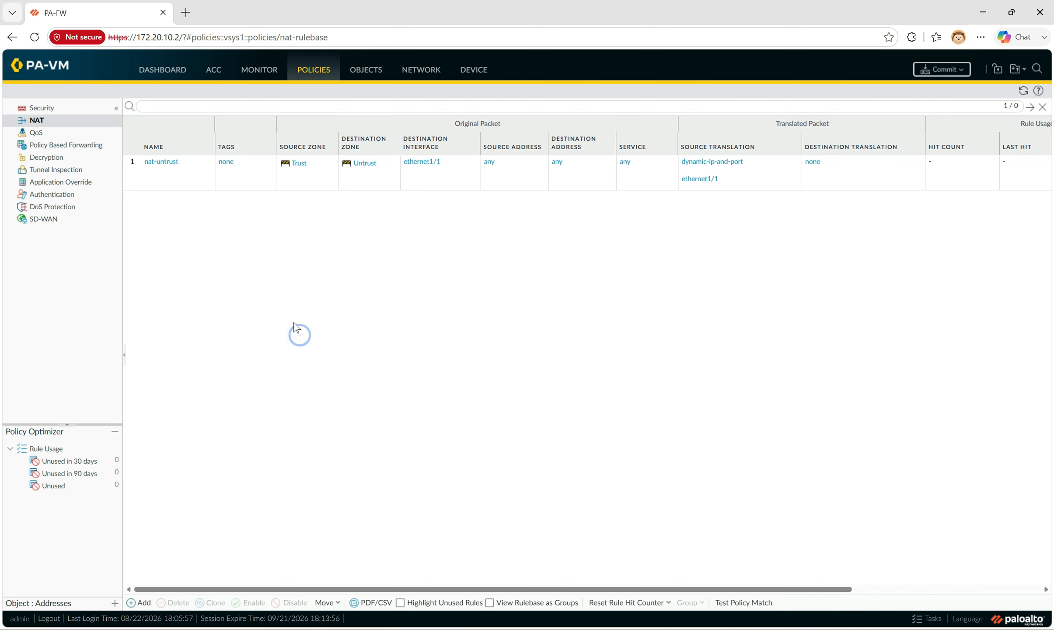
pyautogui.click(38, 109)
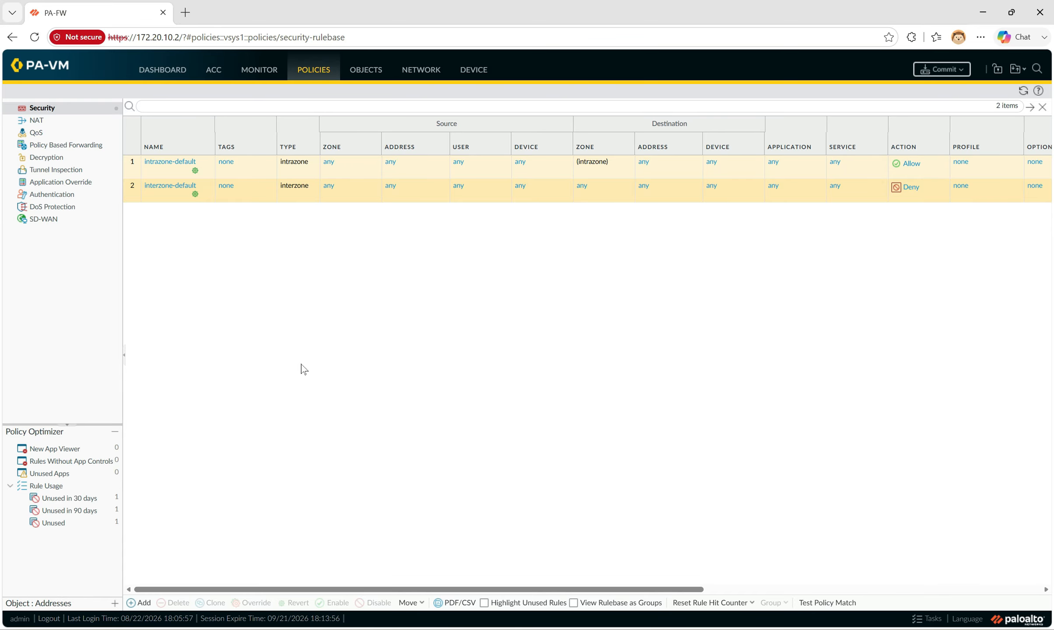
# Add a security rule named allow-internet with source zone Trust
pyautogui.click(142, 603)
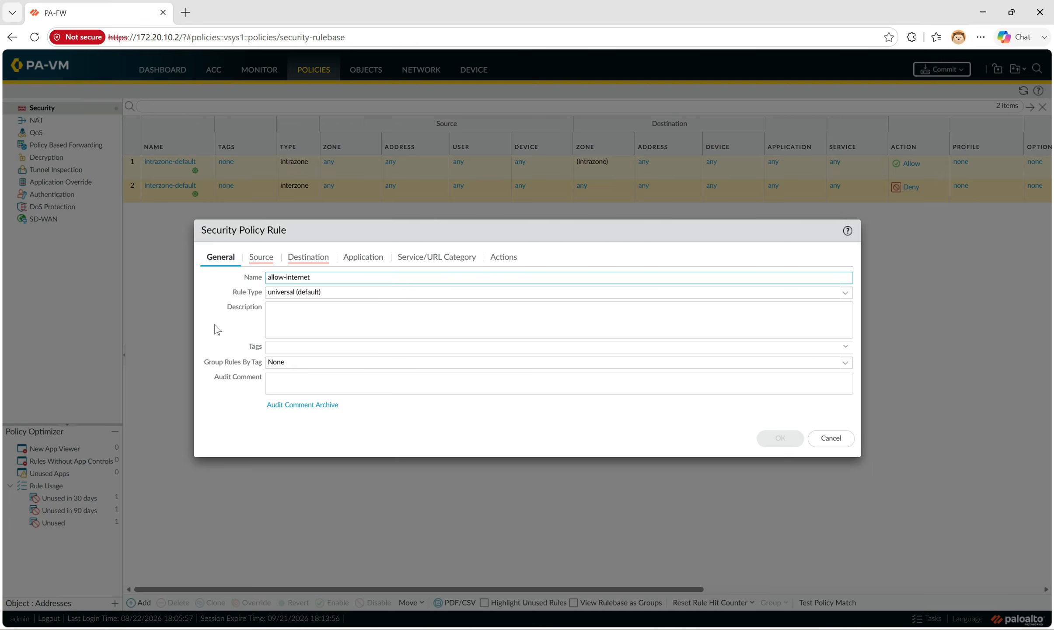
pyautogui.click(257, 260)
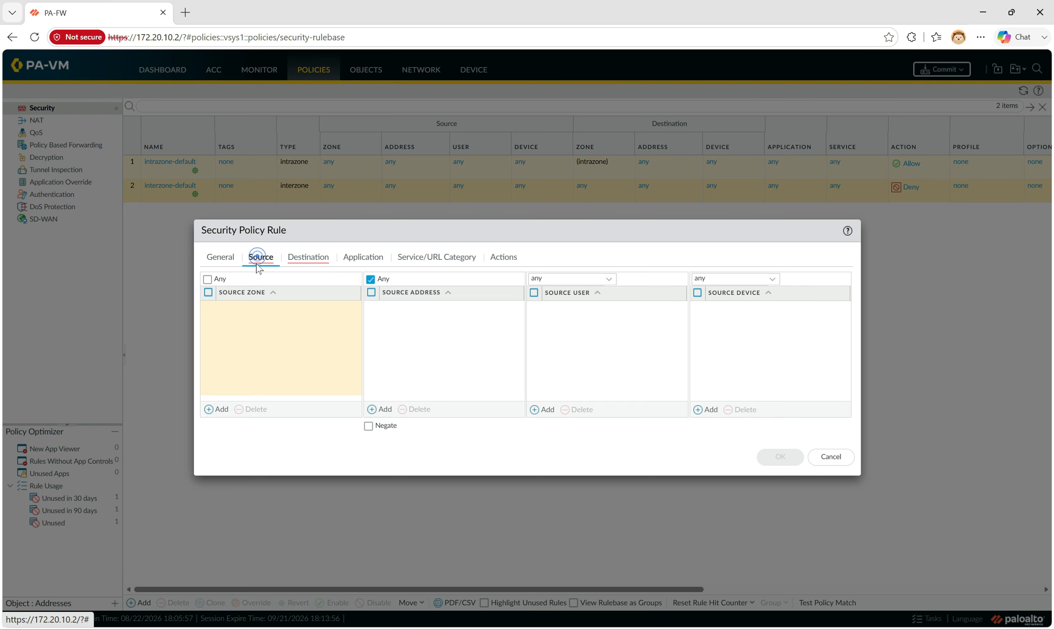
pyautogui.click(221, 409)
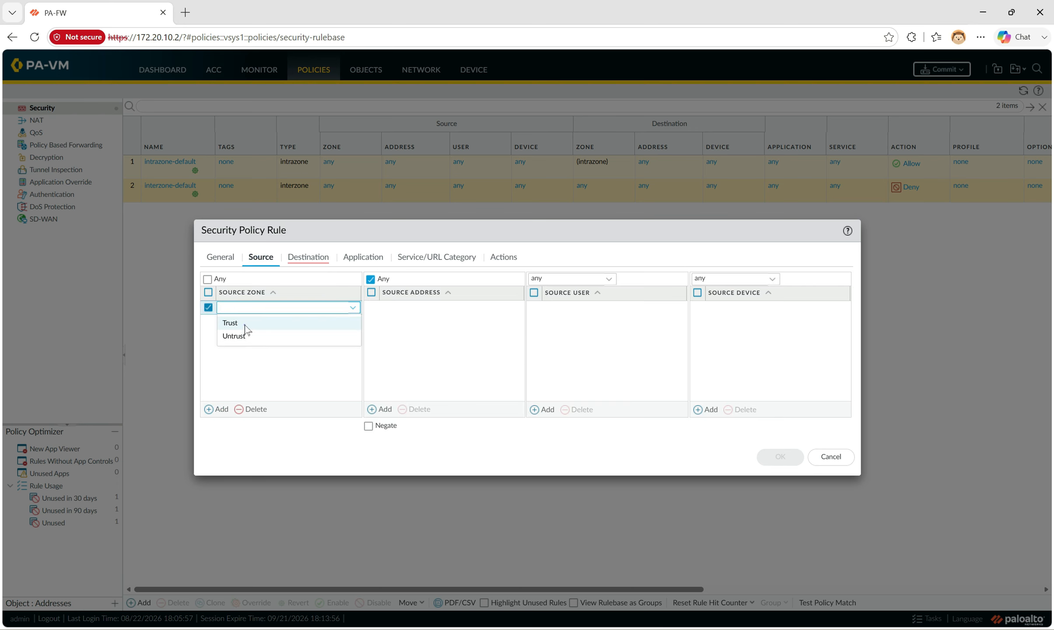
pyautogui.click(245, 325)
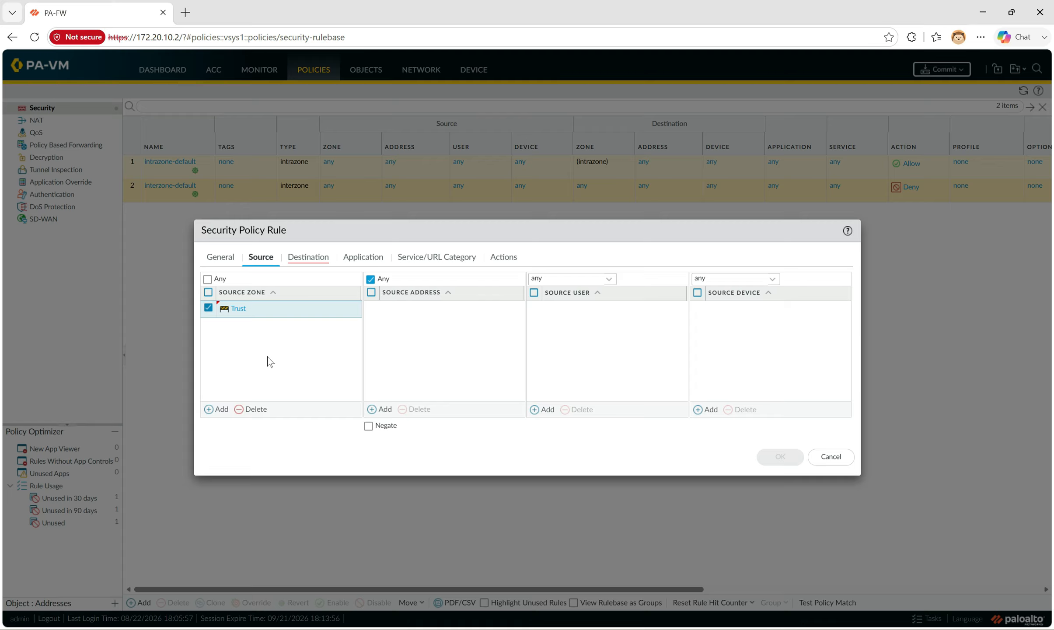
# Set the rule's destination zone to Untrust, and check its Application and Service/URL Category settings
pyautogui.click(308, 257)
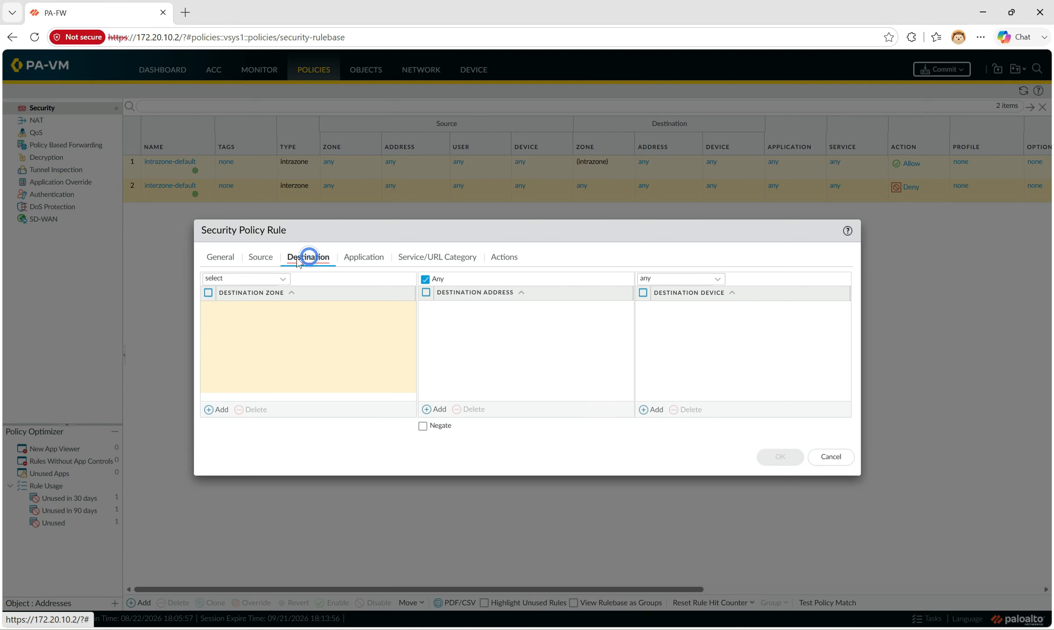
pyautogui.click(210, 409)
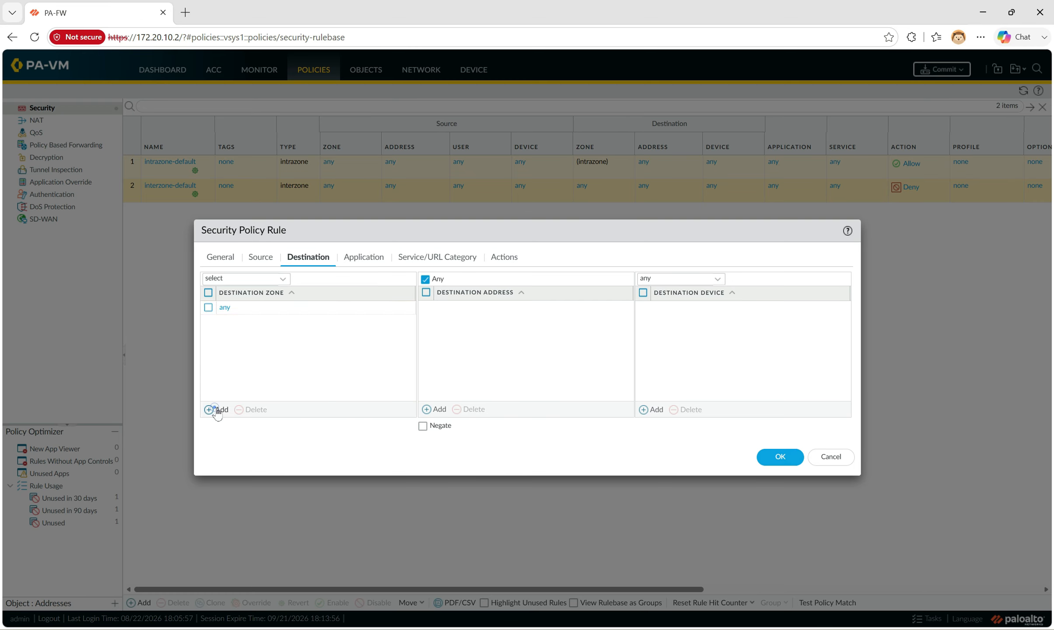
pyautogui.click(254, 336)
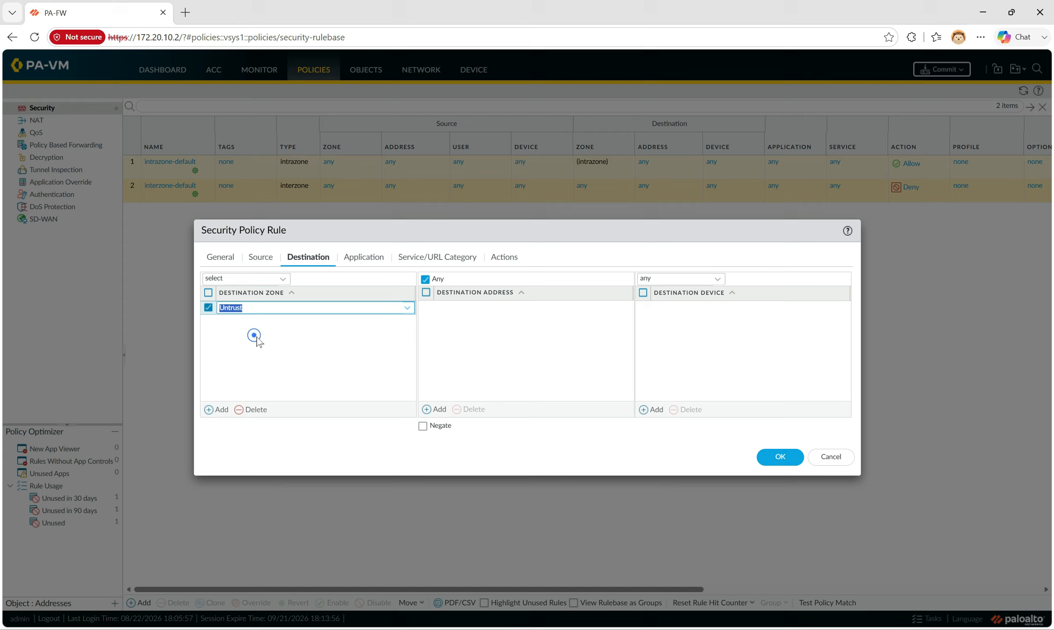
pyautogui.click(302, 342)
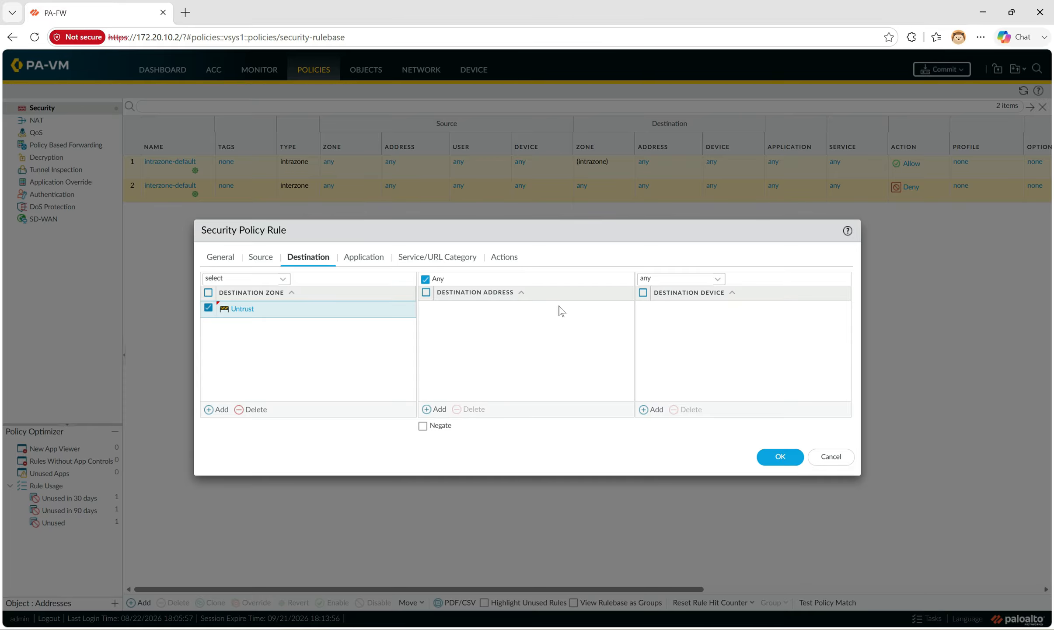
pyautogui.click(368, 259)
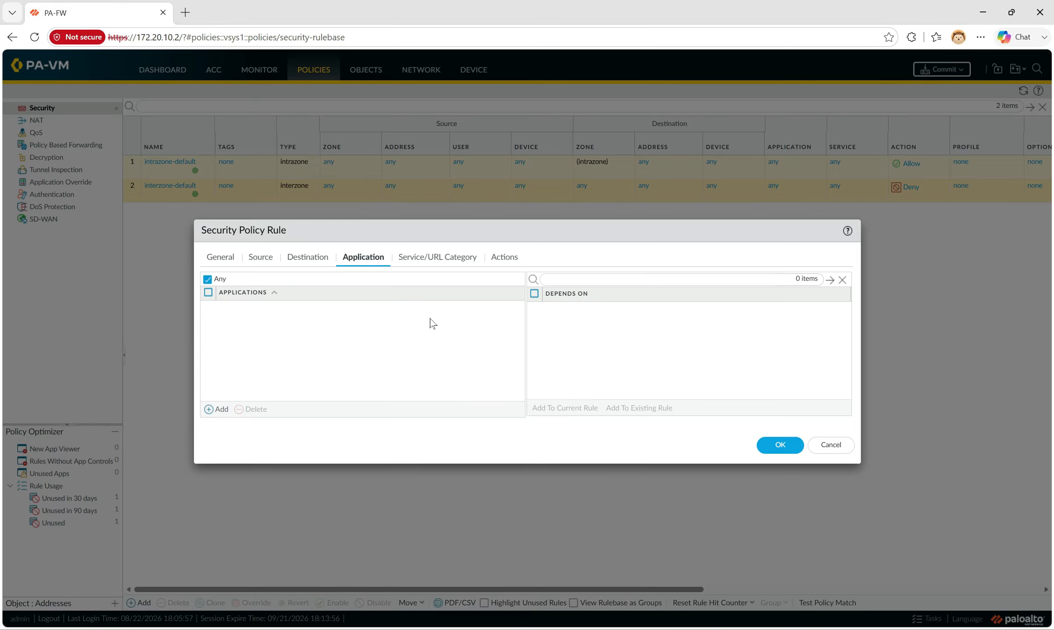
pyautogui.click(431, 258)
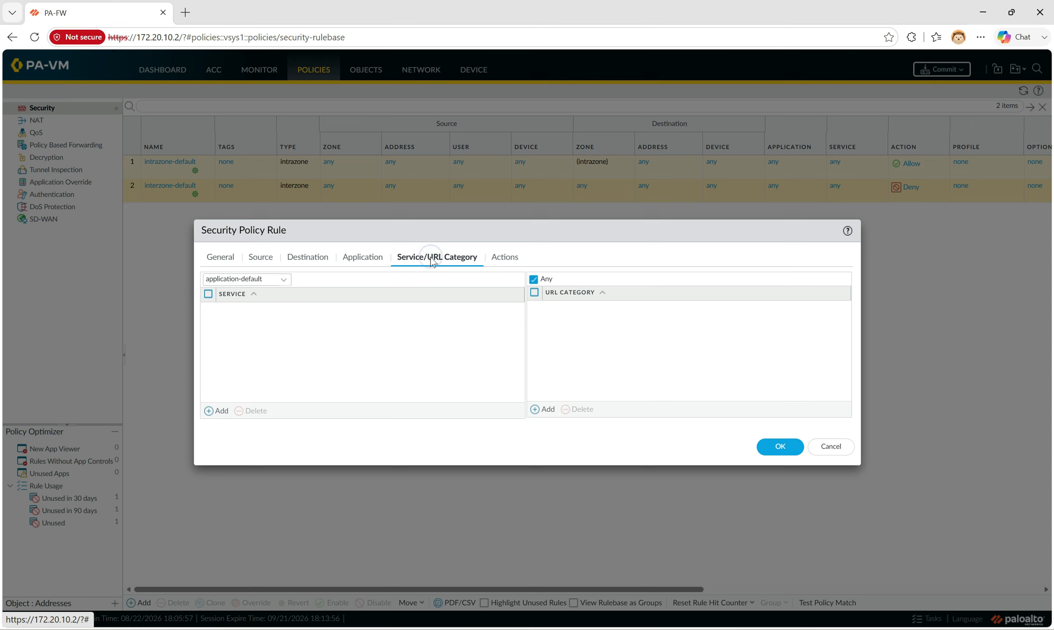
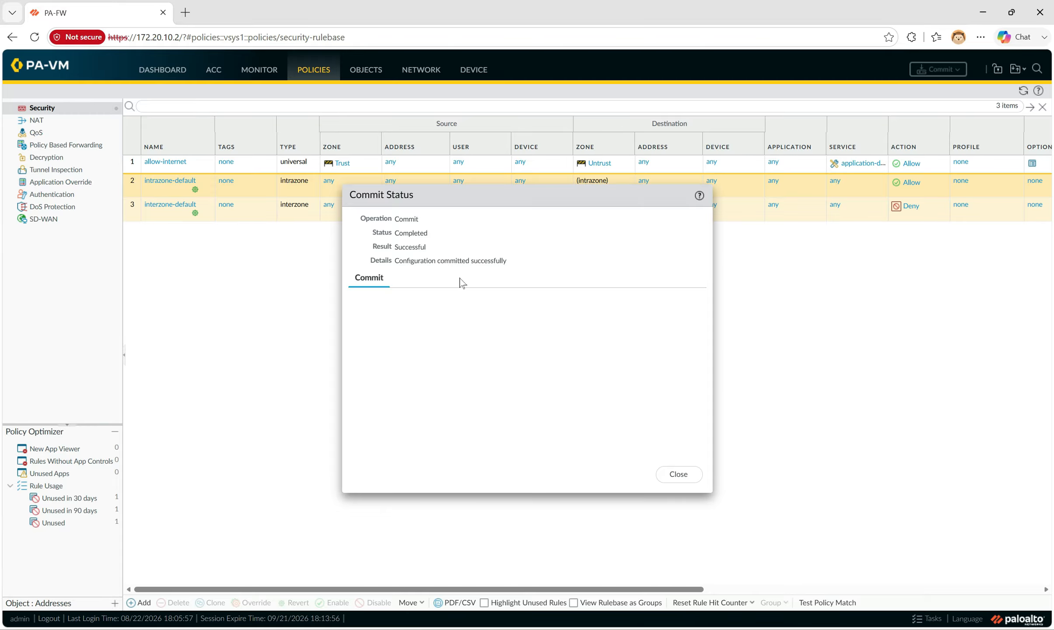
# Close the successful commit report for the rulebase with the allow-internet rule
pyautogui.click(674, 473)
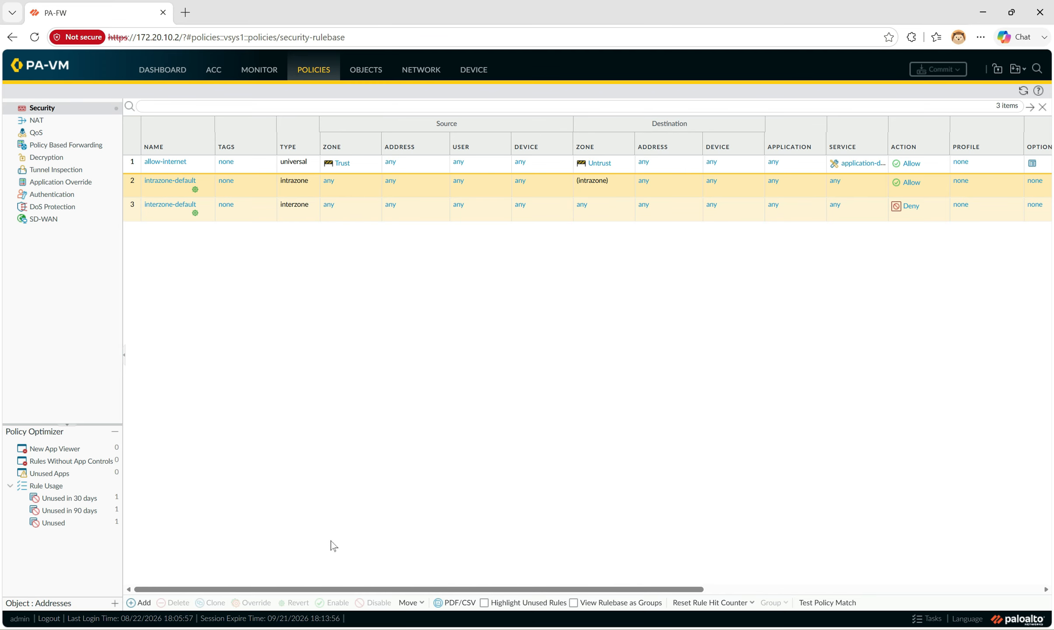
# Rerun ping 1.1.1.1 in the Windows10-1 VM's command prompt
pyautogui.click(311, 629)
pyautogui.click(464, 252)
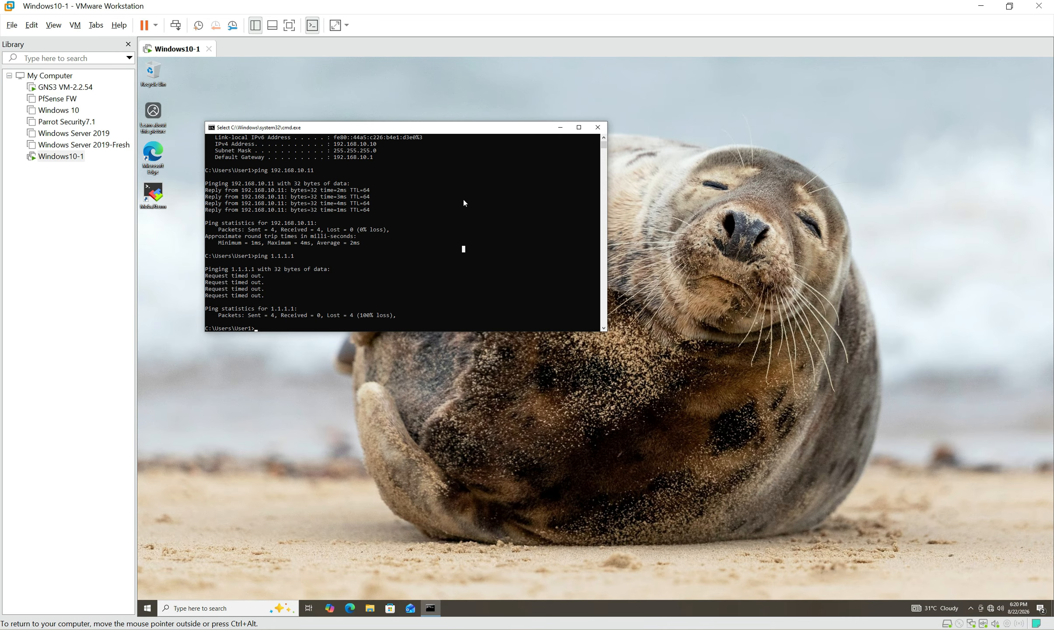
pyautogui.moveTo(473, 129); pyautogui.dragTo(556, 145)
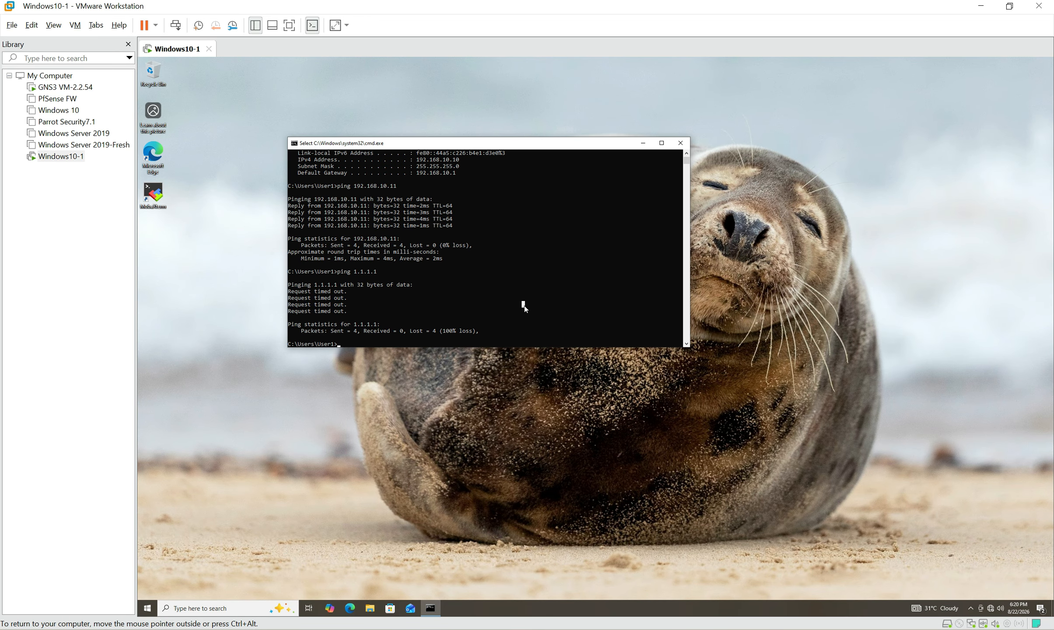
pyautogui.press('Escape')
pyautogui.press('Up')
pyautogui.press('Return')
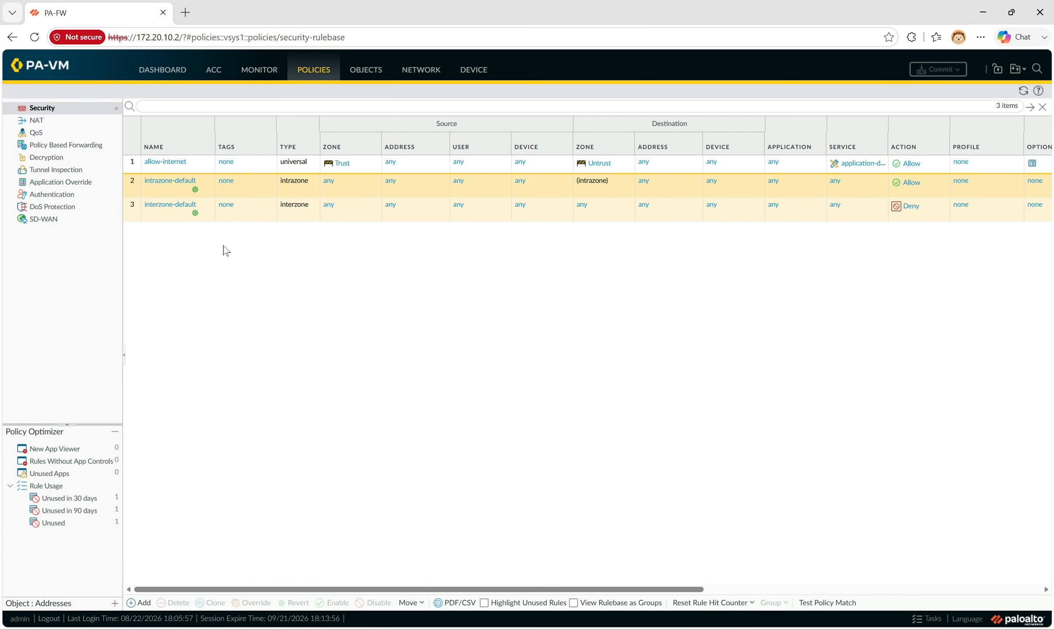
# Review the firewall's DHCP settings, then list the virtual routers, showing default with ethernet1/1 and ethernet1/2
pyautogui.click(423, 71)
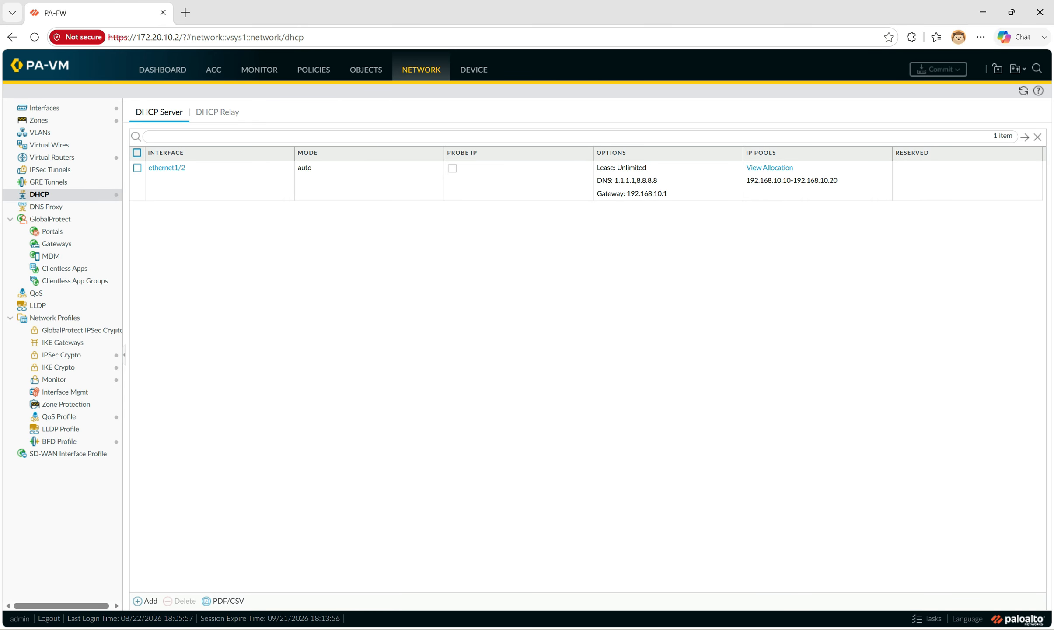
pyautogui.hotkey('alt', 'Tab')
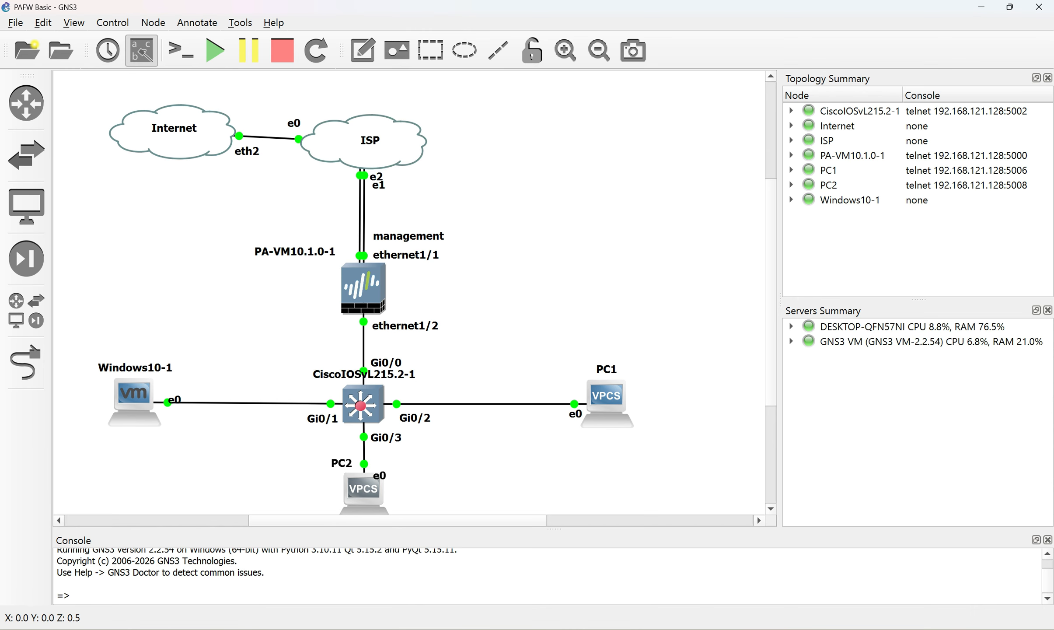
pyautogui.click(157, 628)
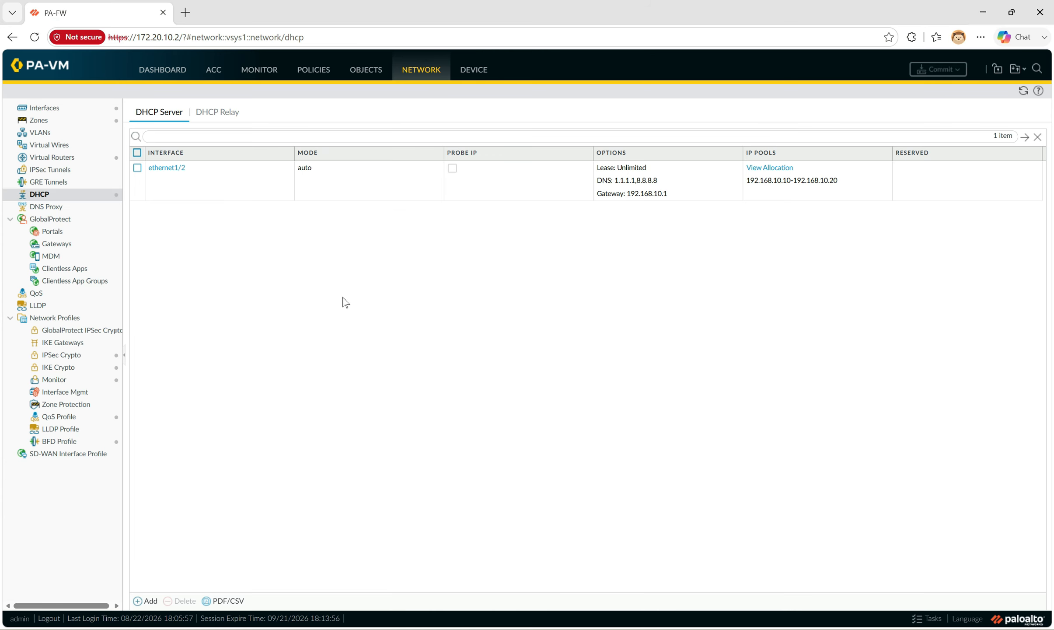
pyautogui.click(423, 73)
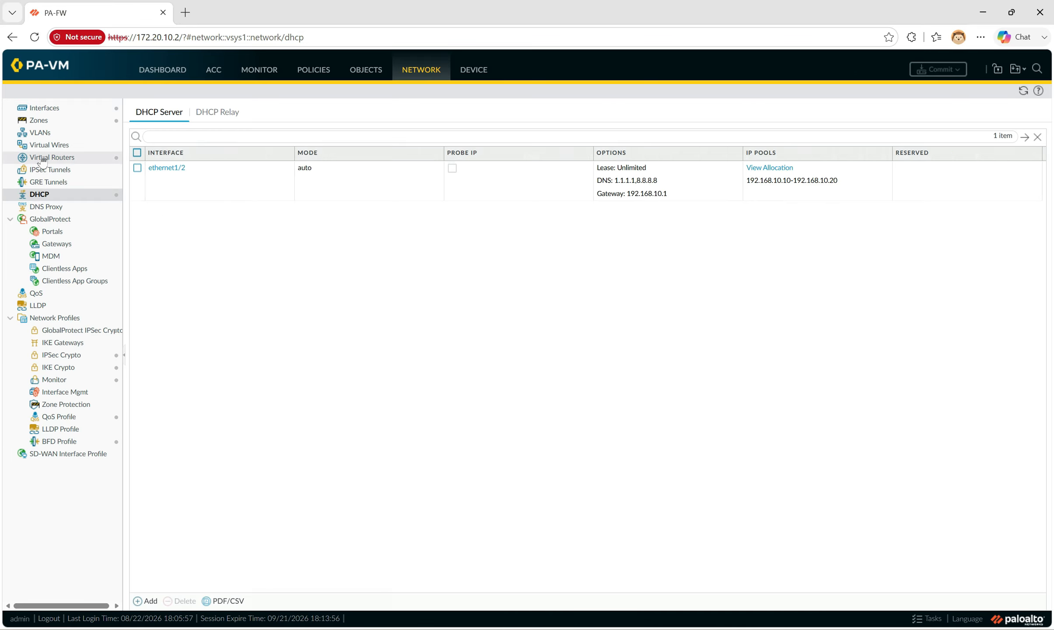
pyautogui.click(61, 162)
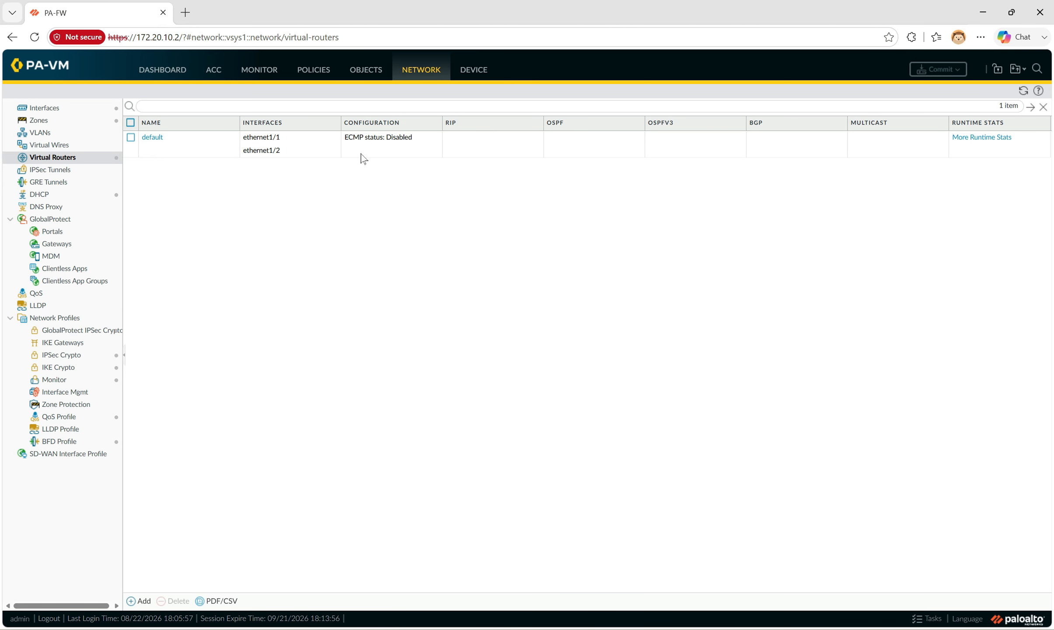
# On the default virtual router, start a static route named defualt-rout with destination 0.0.0.0/0
pyautogui.click(154, 149)
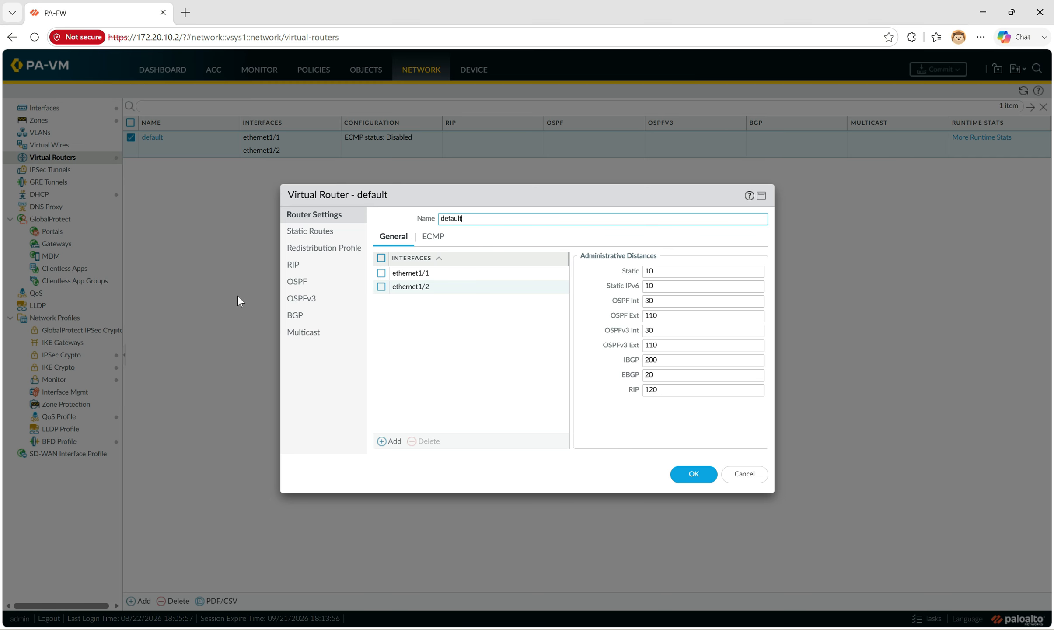
pyautogui.click(313, 232)
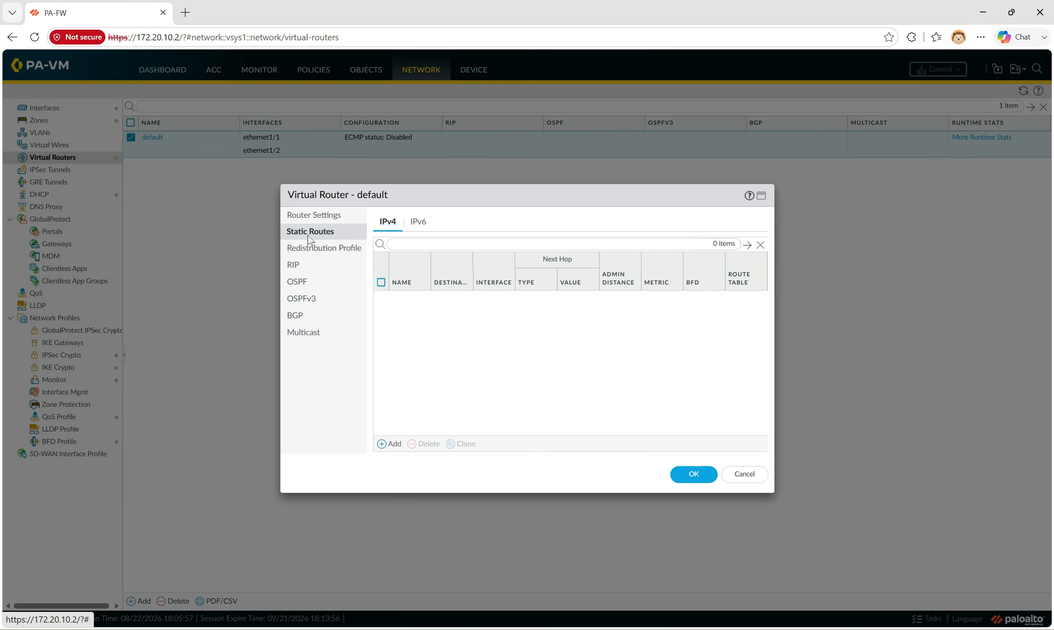
pyautogui.click(388, 443)
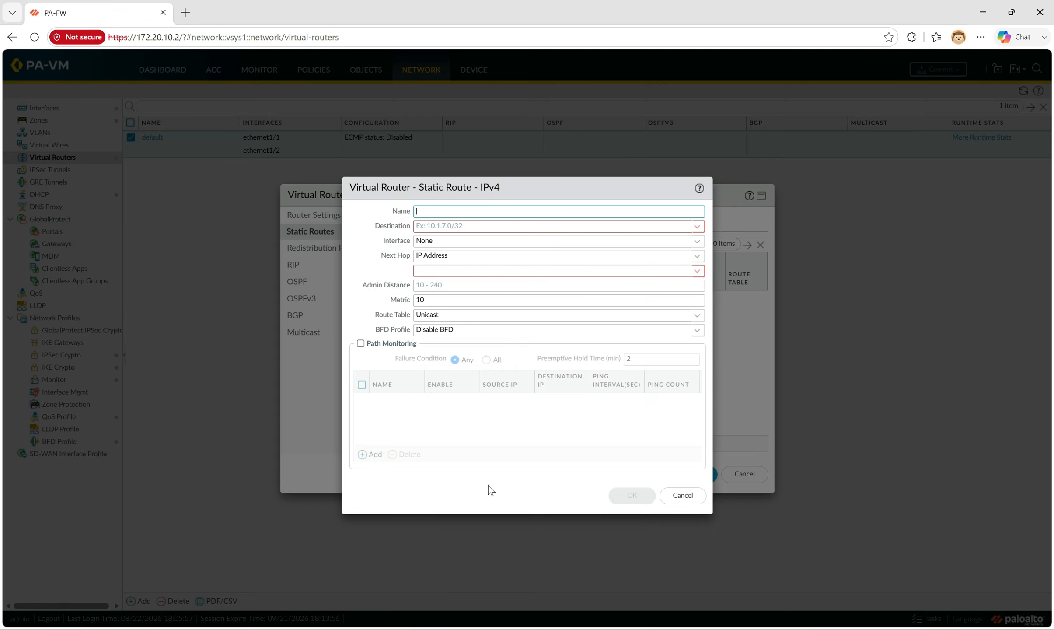
pyautogui.write('defualt-route')
pyautogui.click(698, 227)
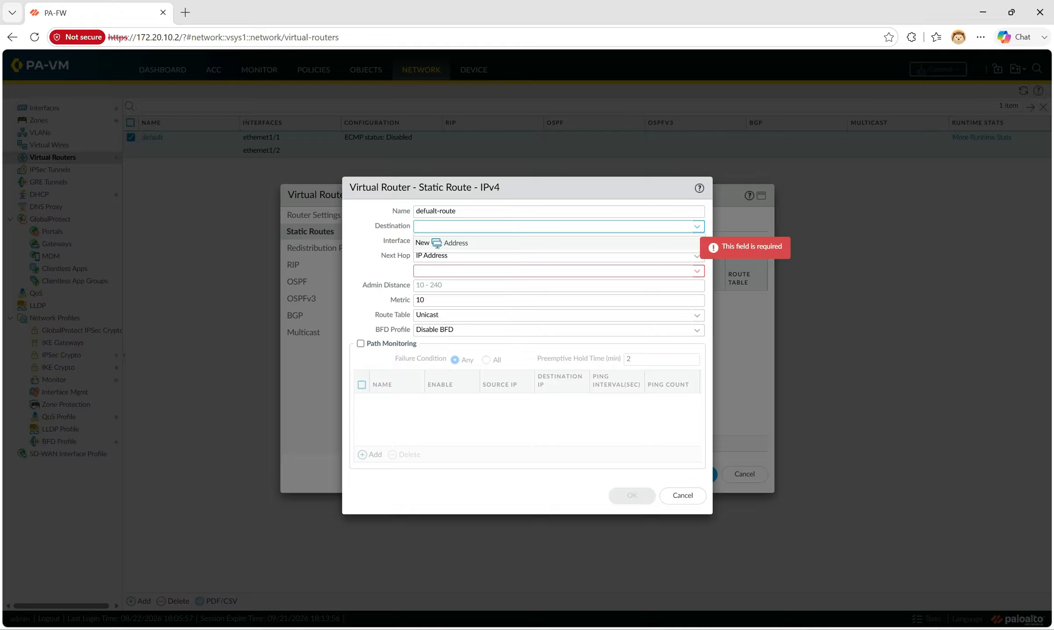
pyautogui.write('0.0.0.0')
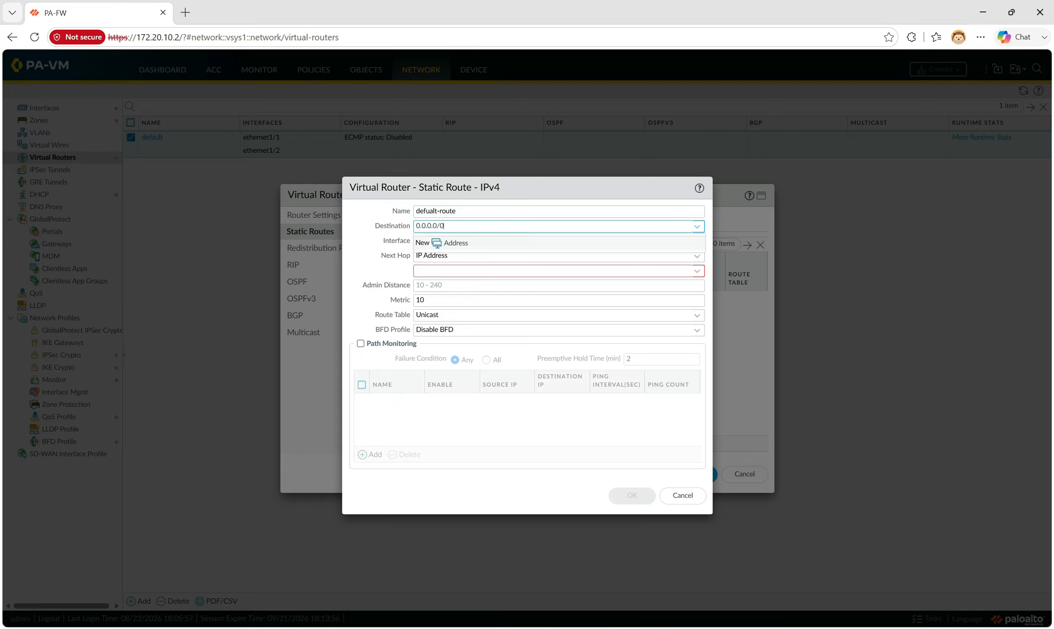
pyautogui.write('/0')
pyautogui.click(371, 248)
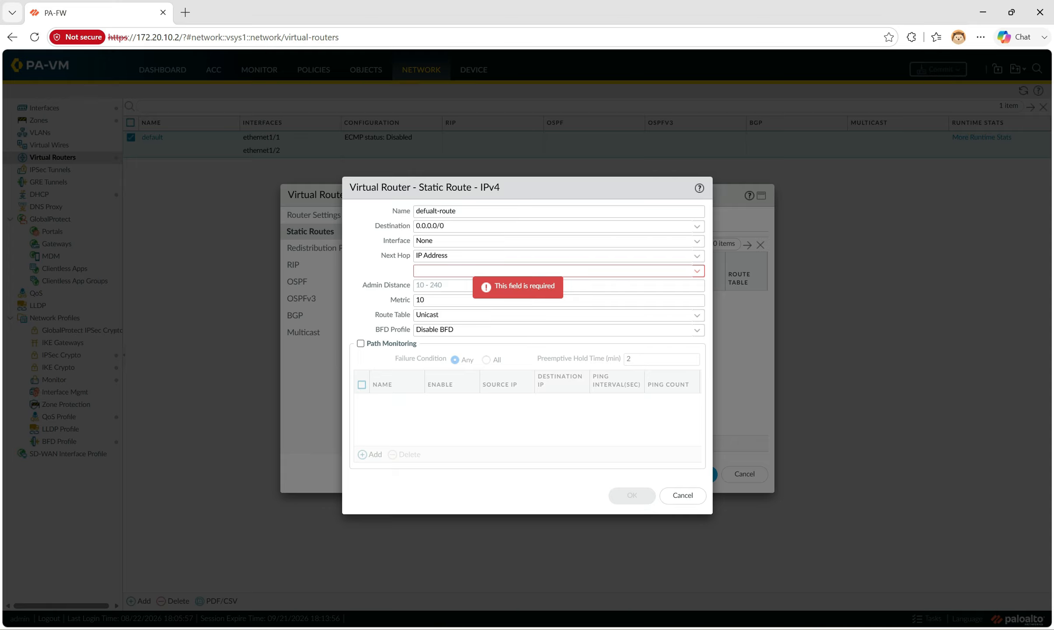
# Send the route out ethernet1/1 to next hop 172.20.10.1 and save it
pyautogui.click(697, 241)
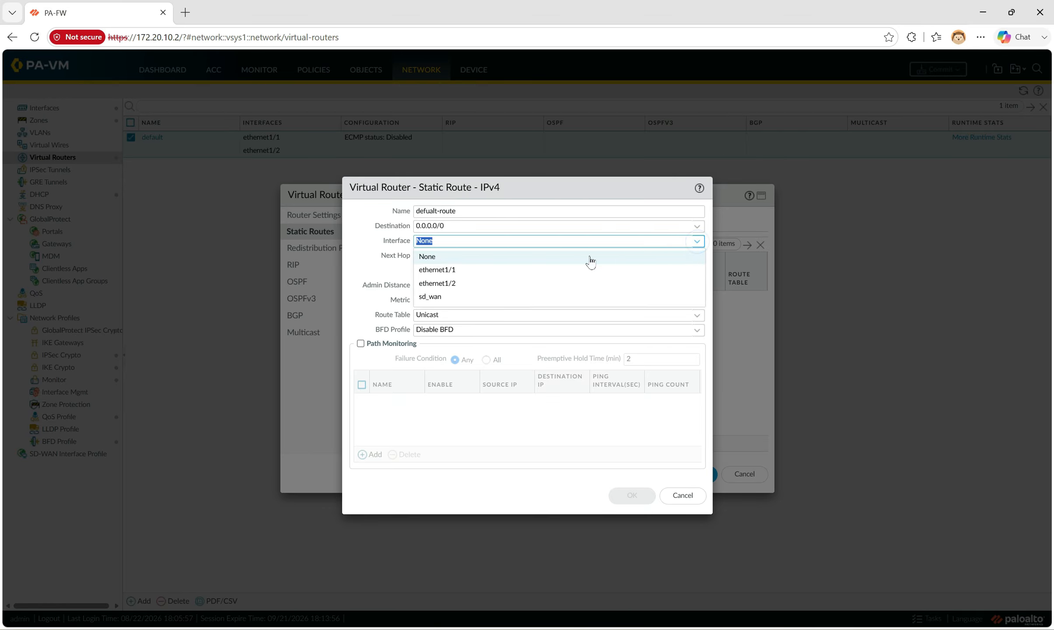
pyautogui.click(459, 270)
pyautogui.click(386, 269)
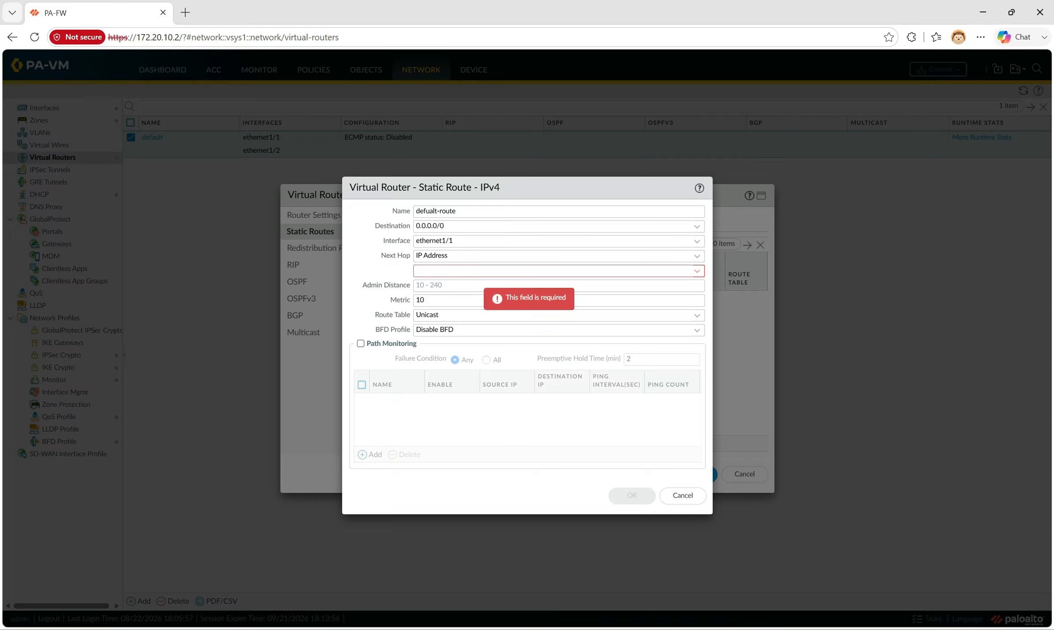
pyautogui.click(481, 270)
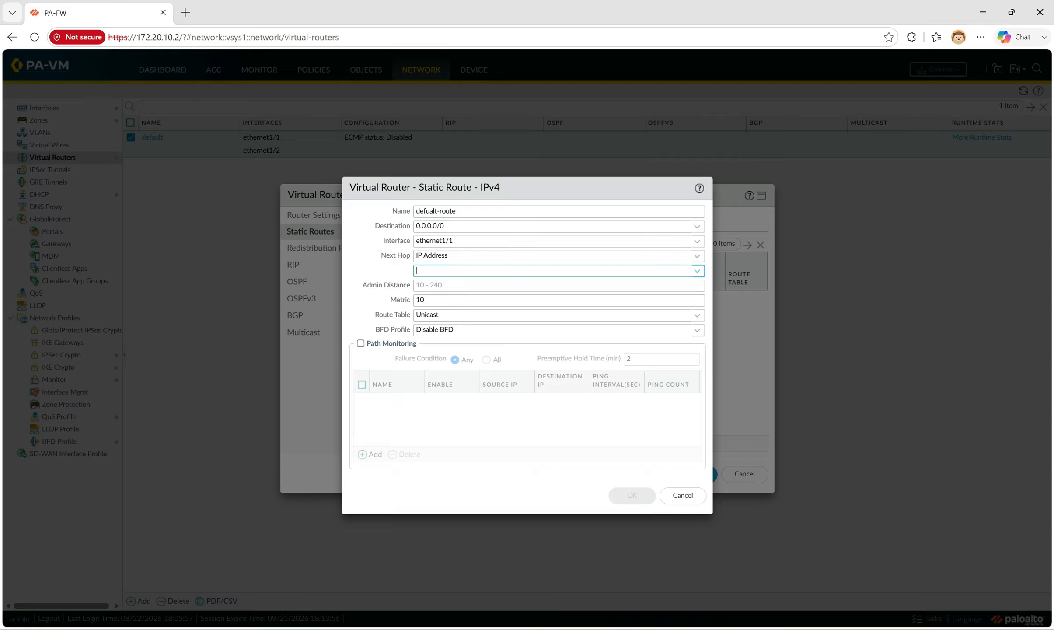
pyautogui.write('172.')
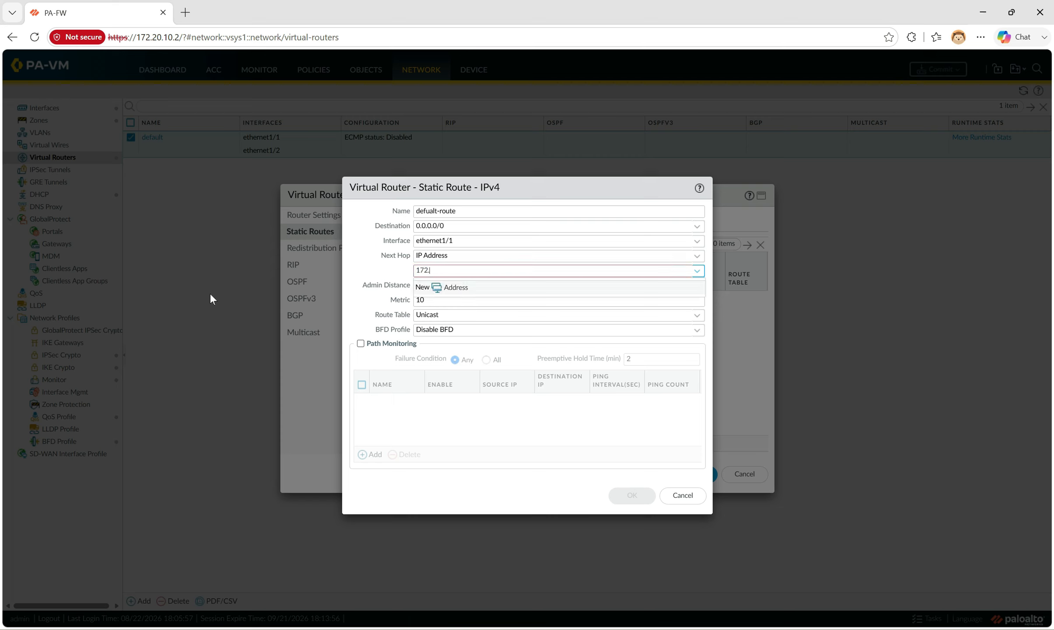
pyautogui.write('20.10.1')
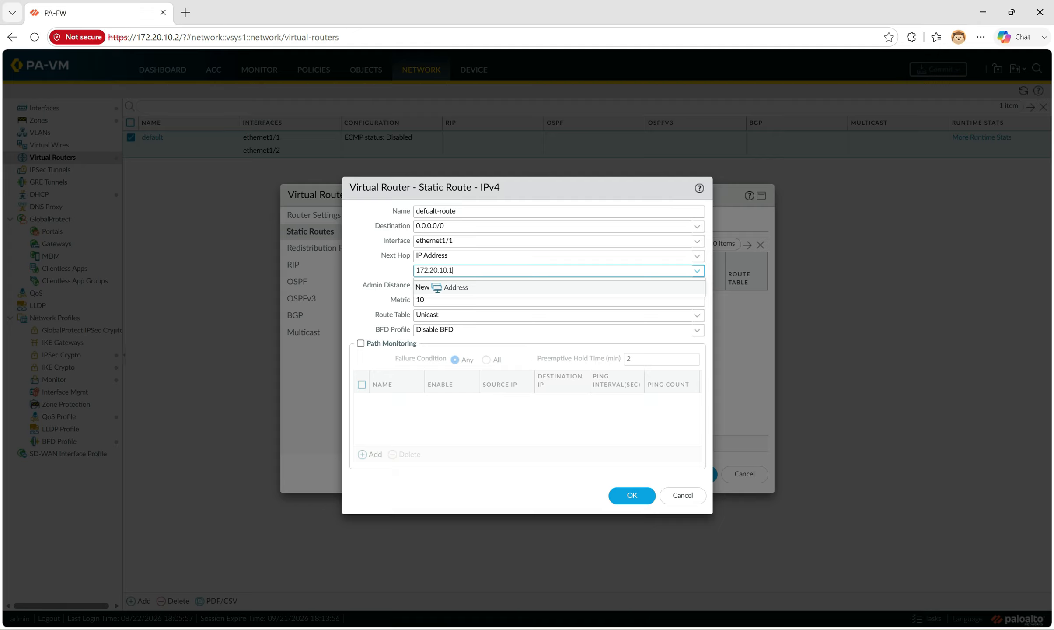
pyautogui.moveTo(461, 270); pyautogui.dragTo(412, 272)
pyautogui.click(456, 270)
pyautogui.click(621, 493)
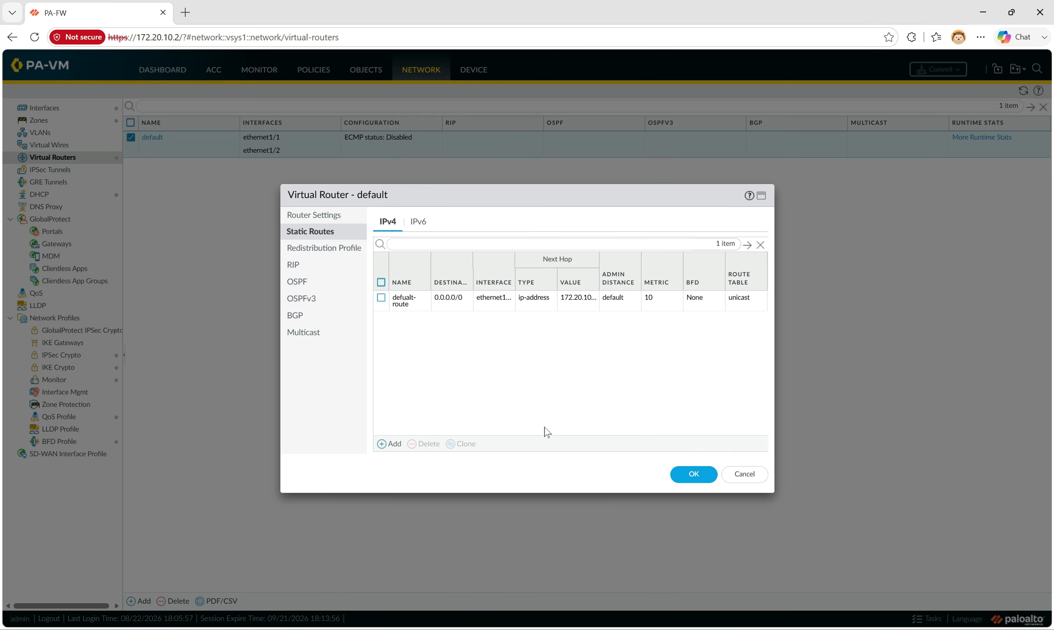
# Save the default router with its 0.0.0.0/0 route and commit the firewall configuration
pyautogui.click(692, 474)
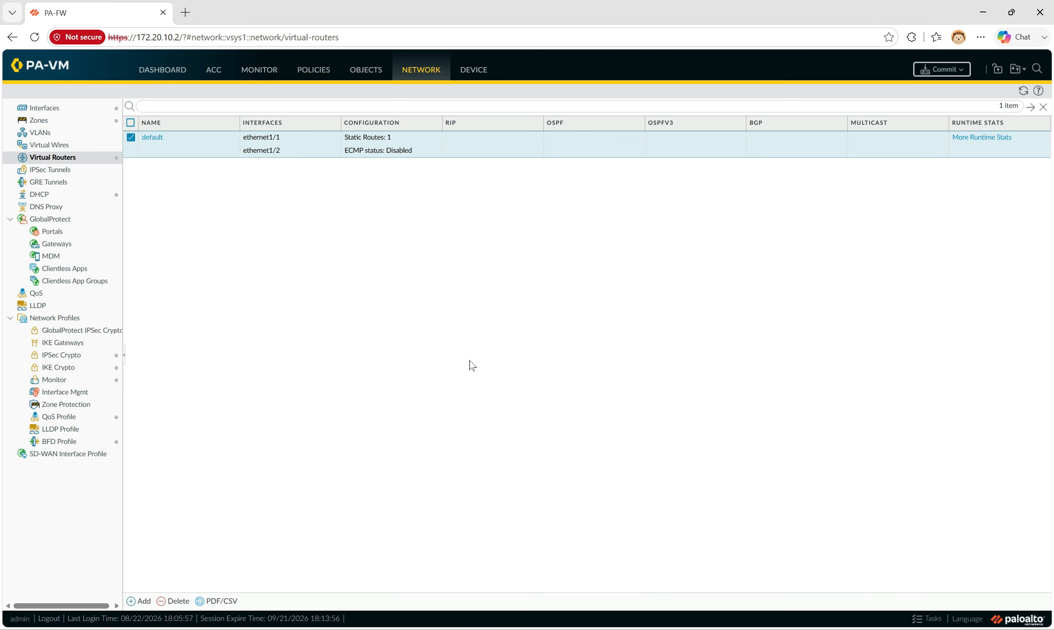
pyautogui.click(939, 69)
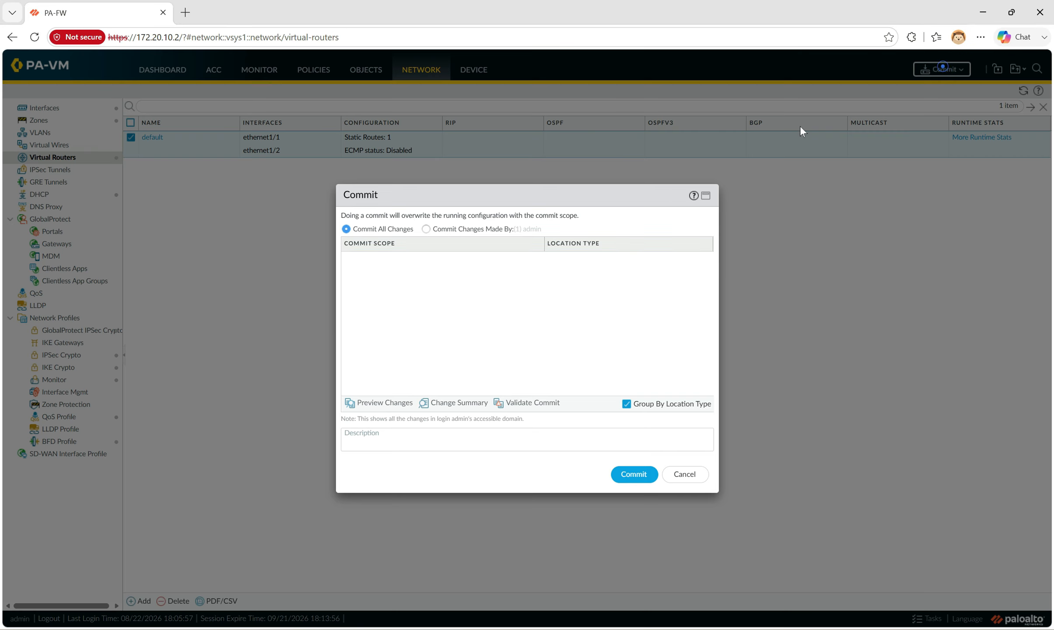
pyautogui.click(636, 477)
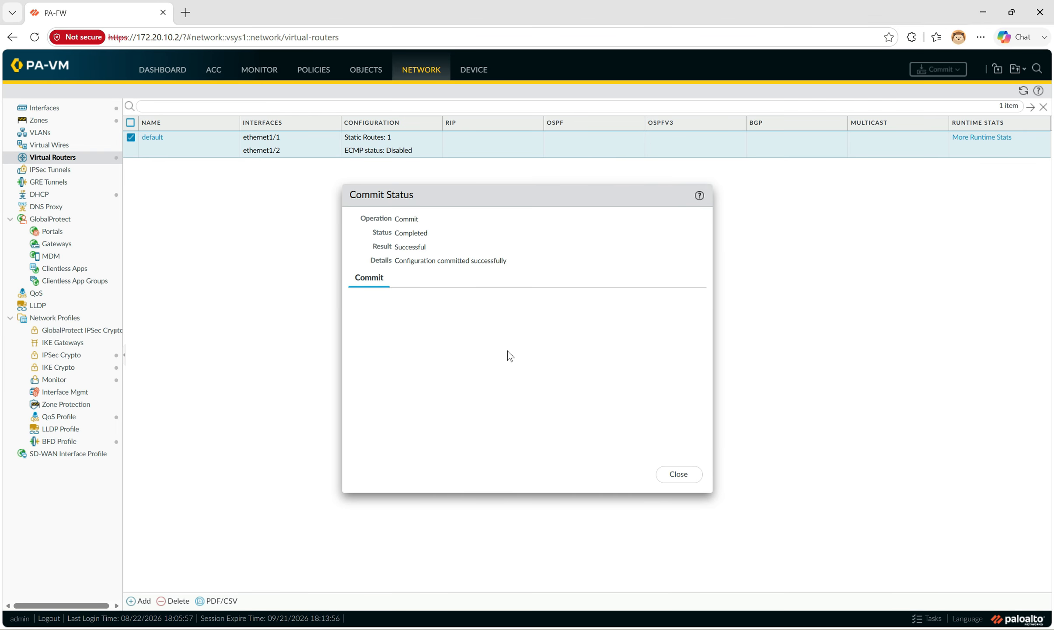
pyautogui.click(680, 474)
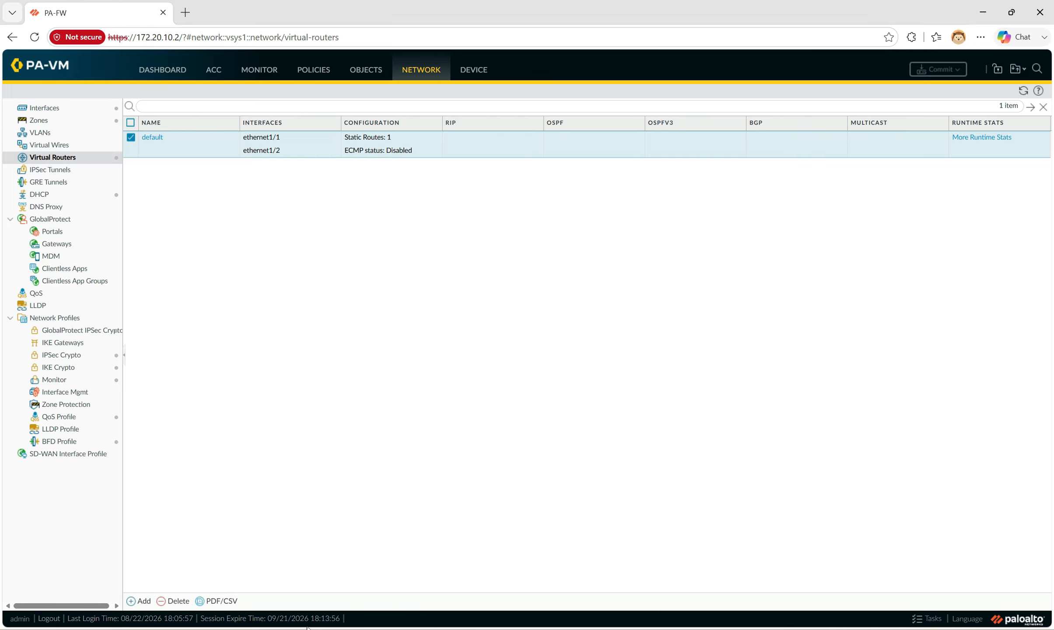
pyautogui.hotkey('alt', 'Tab')
# Rerun ping 1.1.1.1 from Windows10-1, try youtube.com, then ping 1.1.1.1 again for 4/4 replies
pyautogui.click(487, 316)
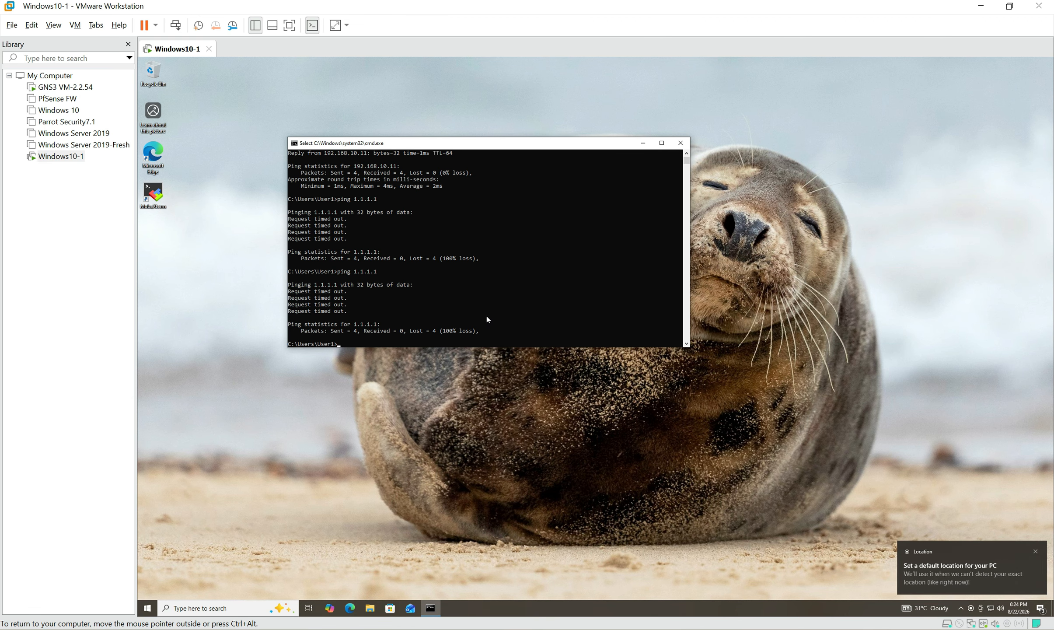
pyautogui.press('Up')
pyautogui.press('Return')
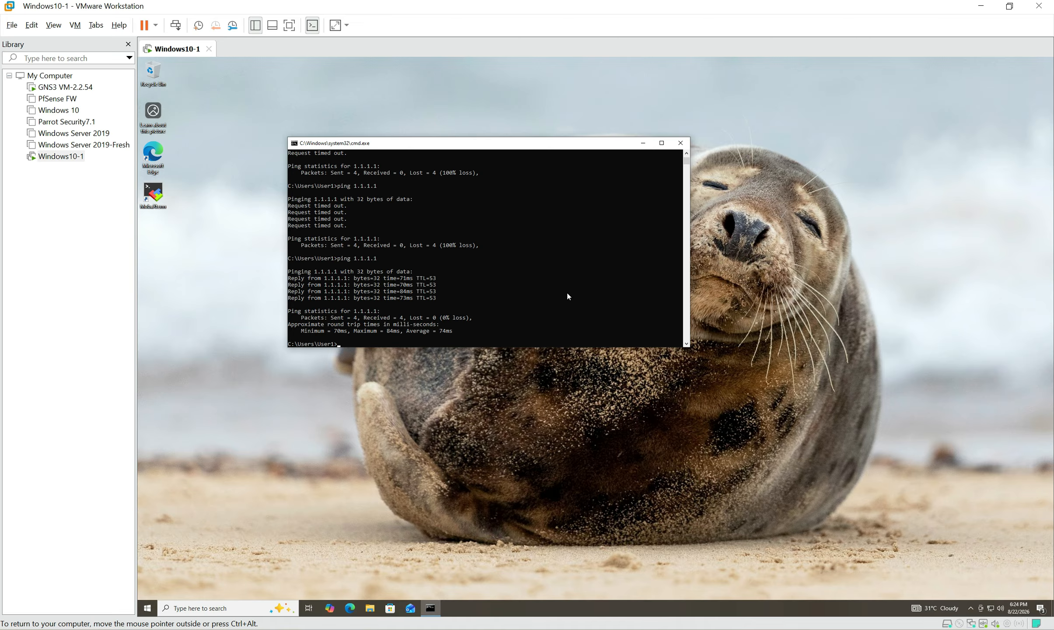
pyautogui.write('youtube.')
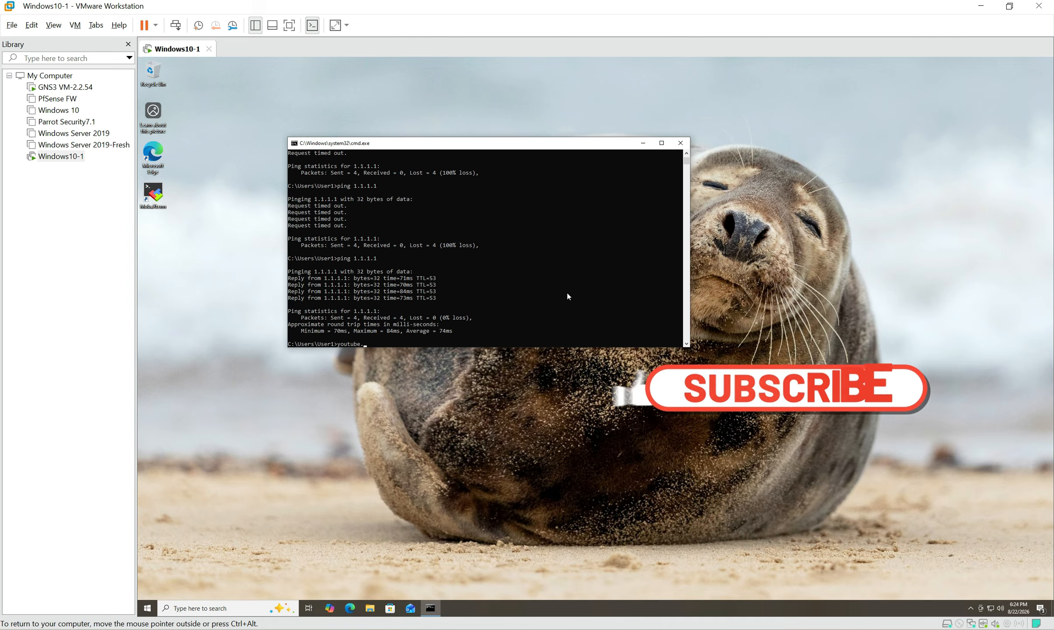
pyautogui.write('com')
pyautogui.press('Return')
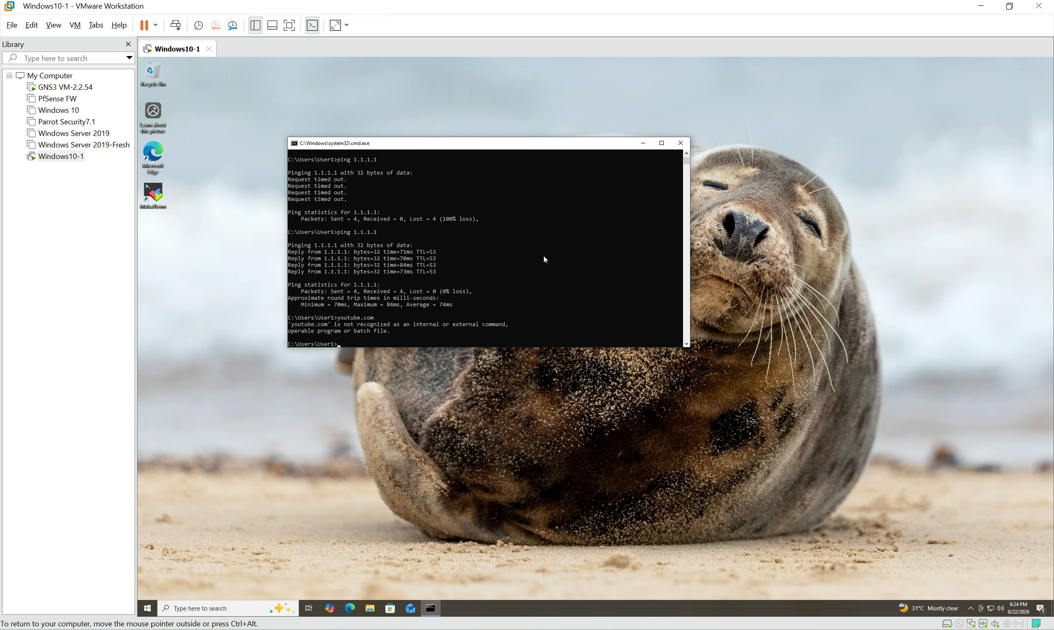
pyautogui.press('Up')
pyautogui.press('Up')
pyautogui.press('Return')
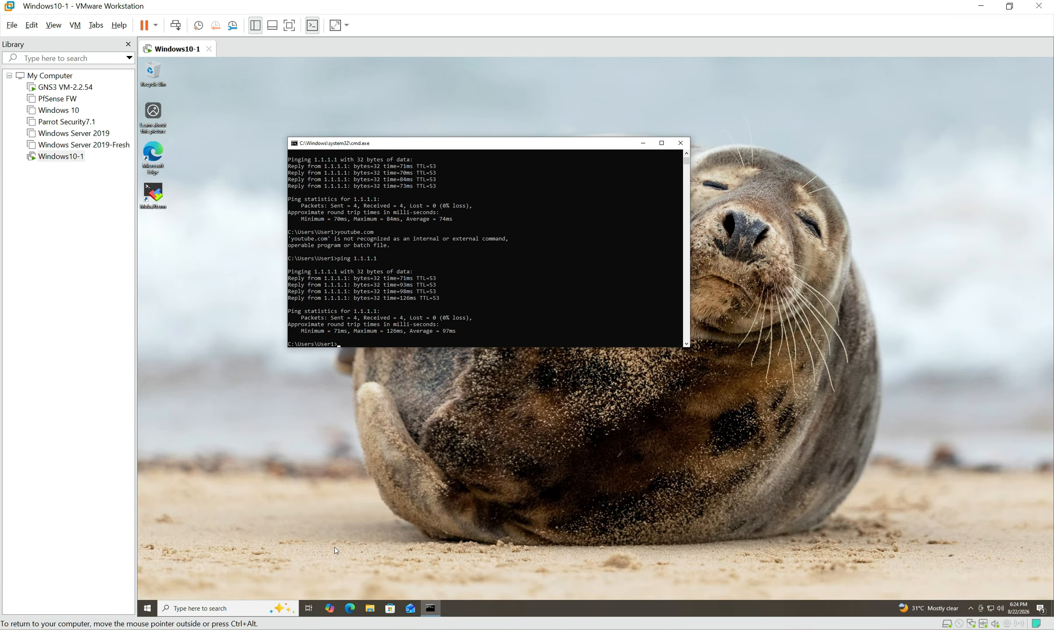
# Ping 1.1.1.1 from the PC2 console in Solar-PuTTY
pyautogui.click(321, 629)
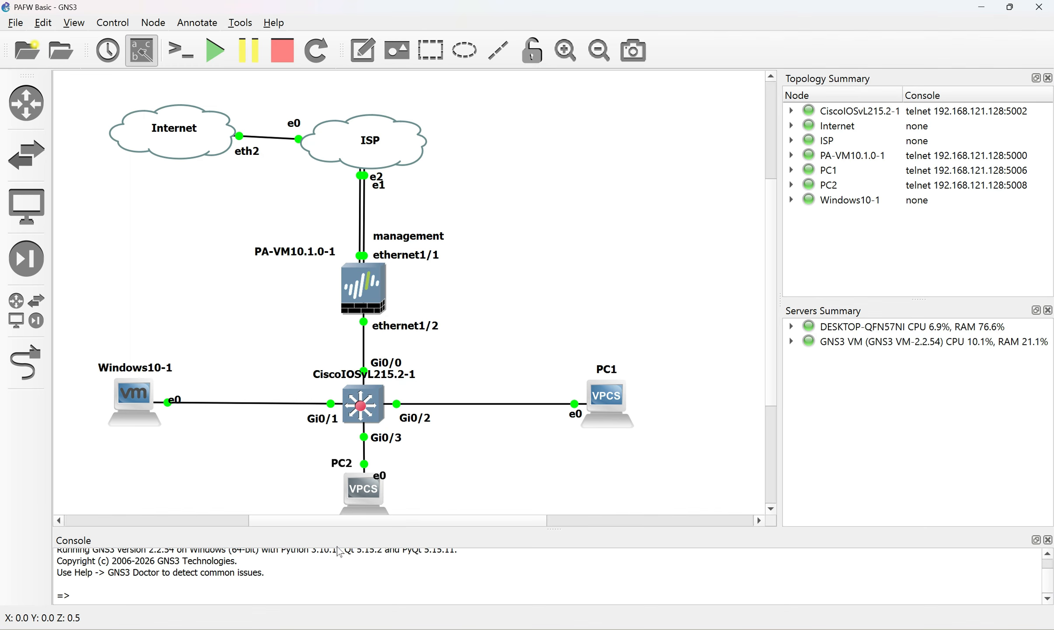
pyautogui.click(385, 629)
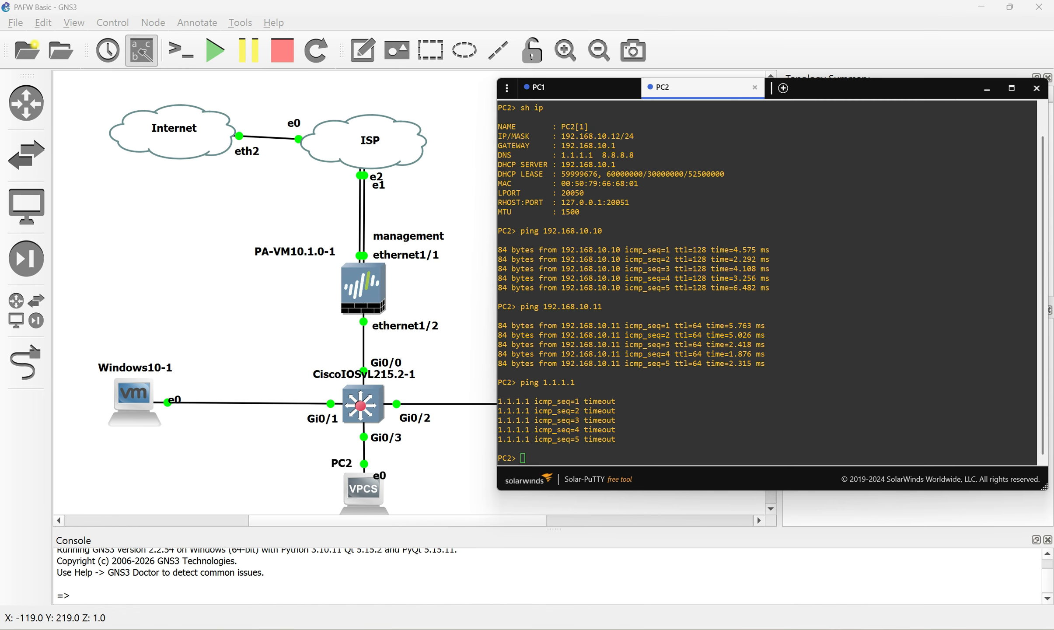
pyautogui.click(541, 452)
pyautogui.press('Up')
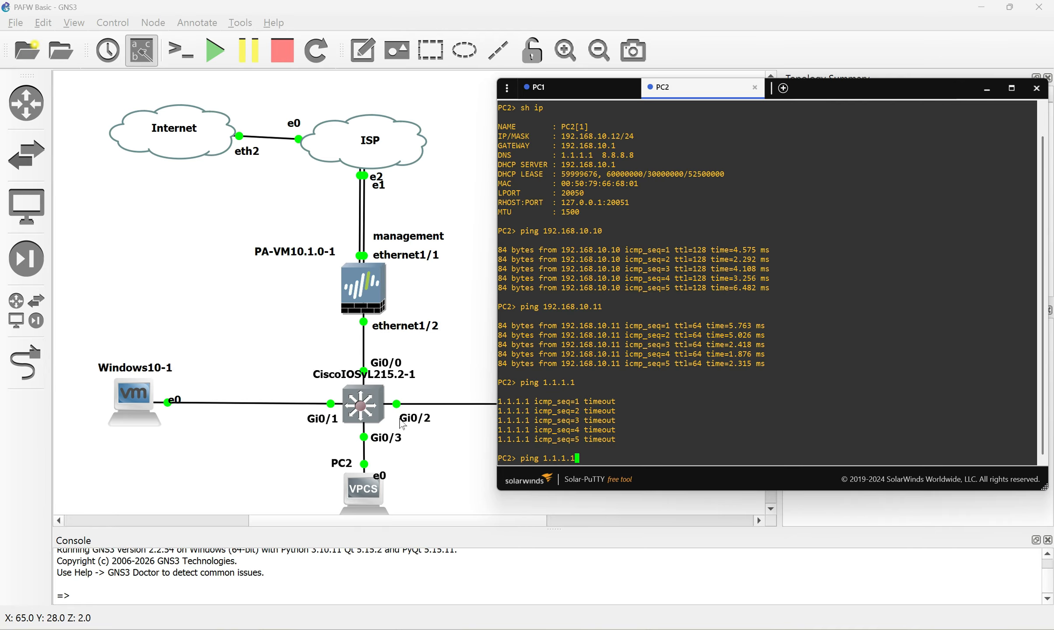
pyautogui.press('Return')
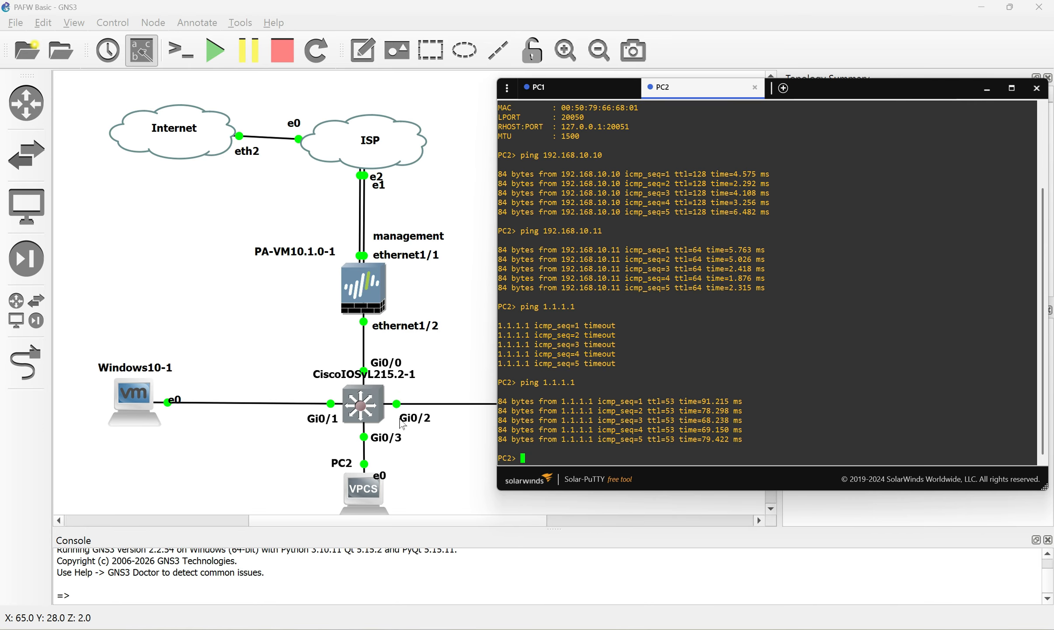
# Ping youtube.com from PC2, confirming DNS resolution
pyautogui.write('youtube.com')
pyautogui.press('Return')
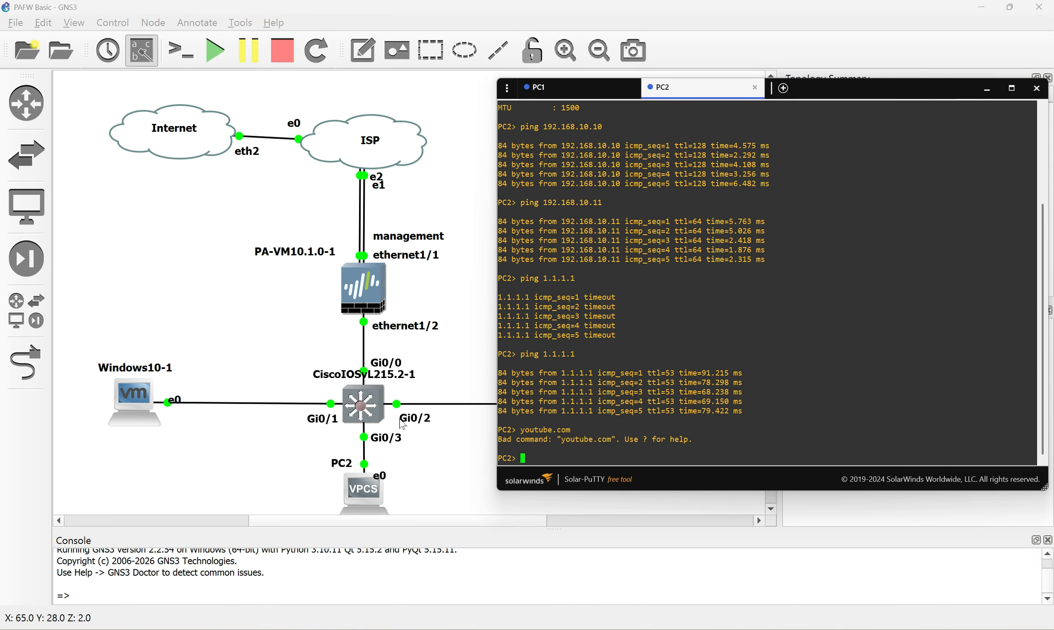
pyautogui.write('ping youtube.com')
pyautogui.press('Return')
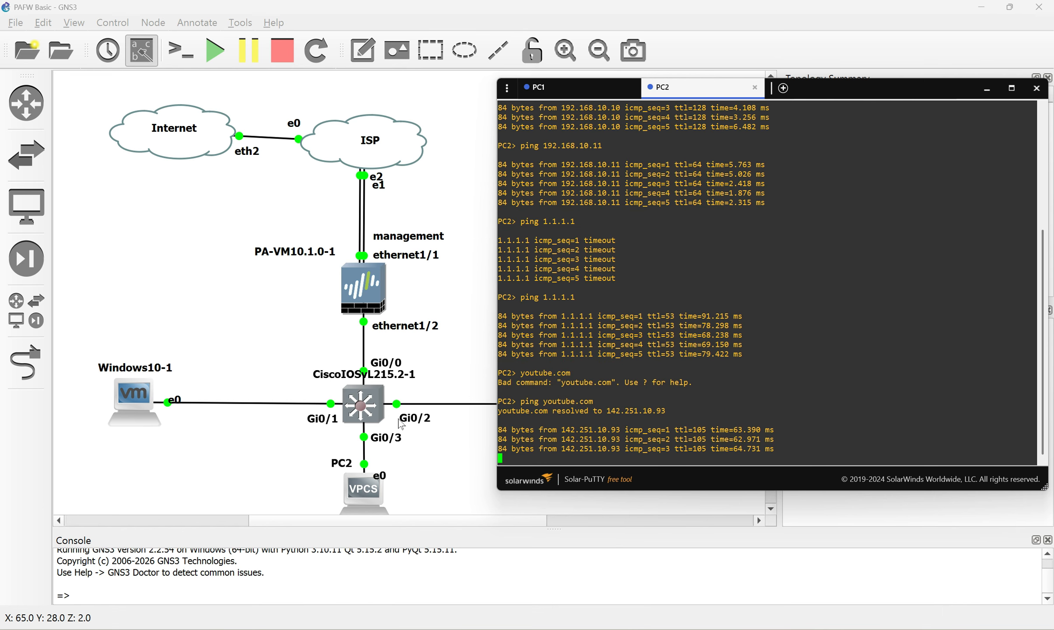
# Ping youtube.com from the PC1 console
pyautogui.click(563, 97)
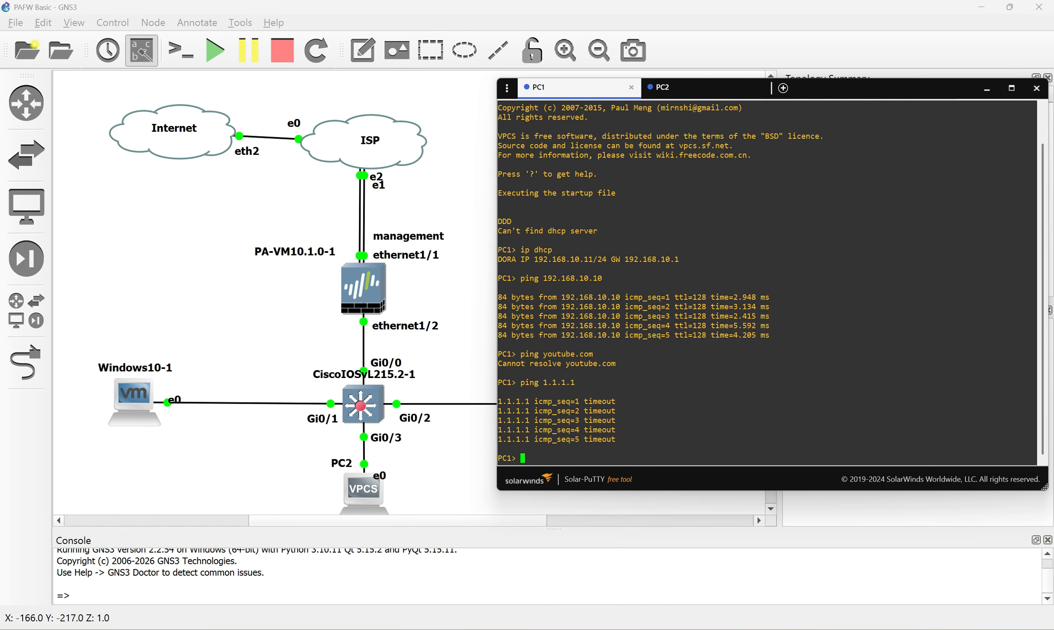
pyautogui.press('Up')
pyautogui.press('Up')
pyautogui.press('Return')
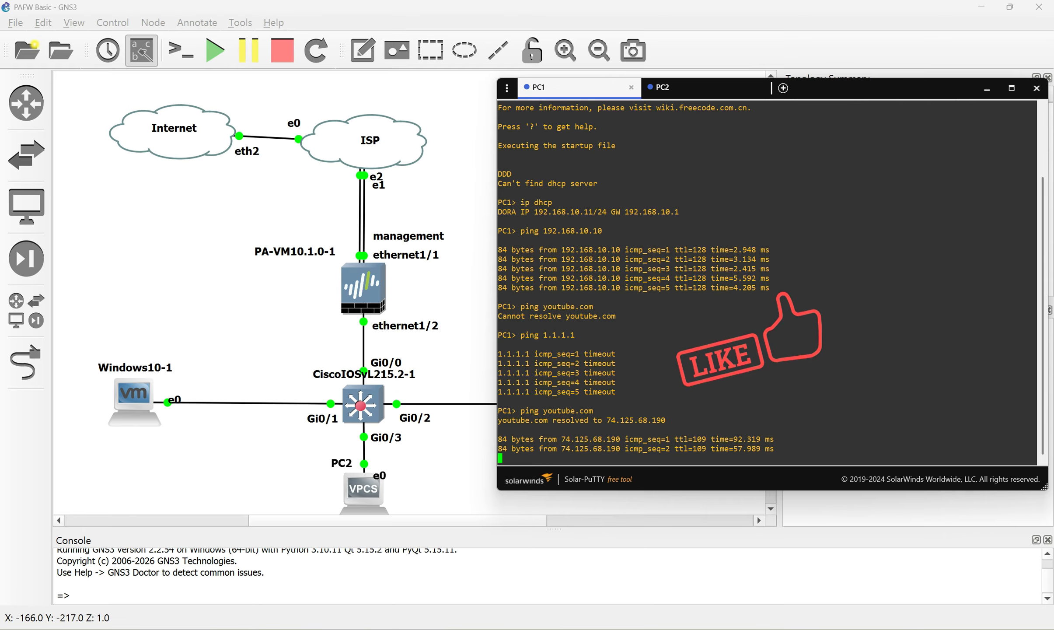
# Run ping youtube.com in the Windows10-1 guest's command prompt and get replies
pyautogui.click(319, 610)
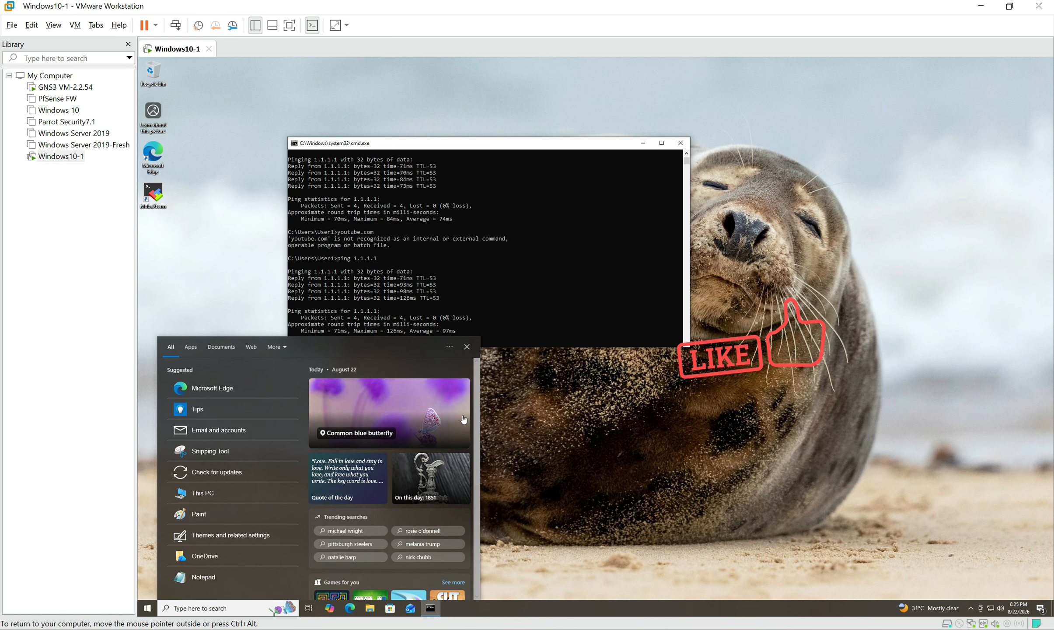
pyautogui.click(597, 311)
pyautogui.write('ping 192.168.10.11')
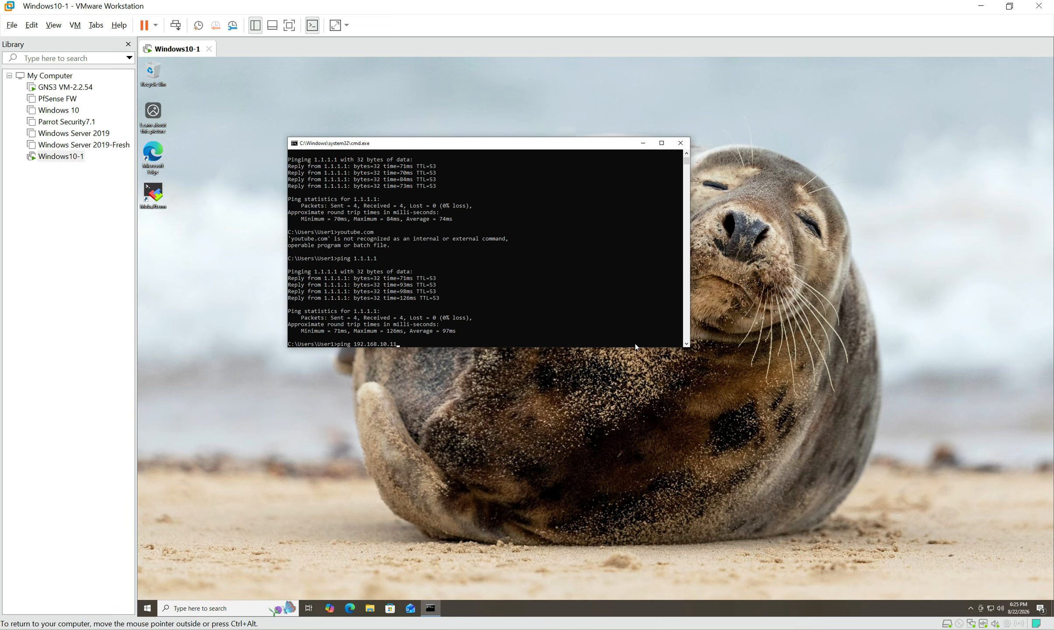
pyautogui.press('BackSpace')
pyautogui.press('BackSpace')
pyautogui.write('youtube.com')
pyautogui.press('Return')
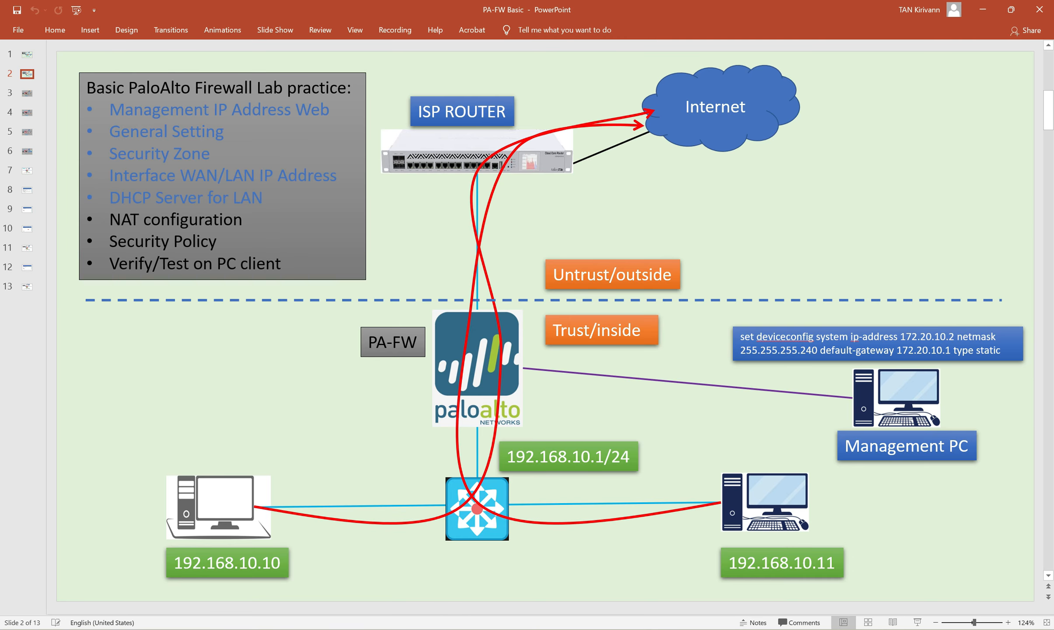
# Insert a 'Default Route' bullet after Security Policy in the lab agenda and nudge the box up
pyautogui.click(215, 242)
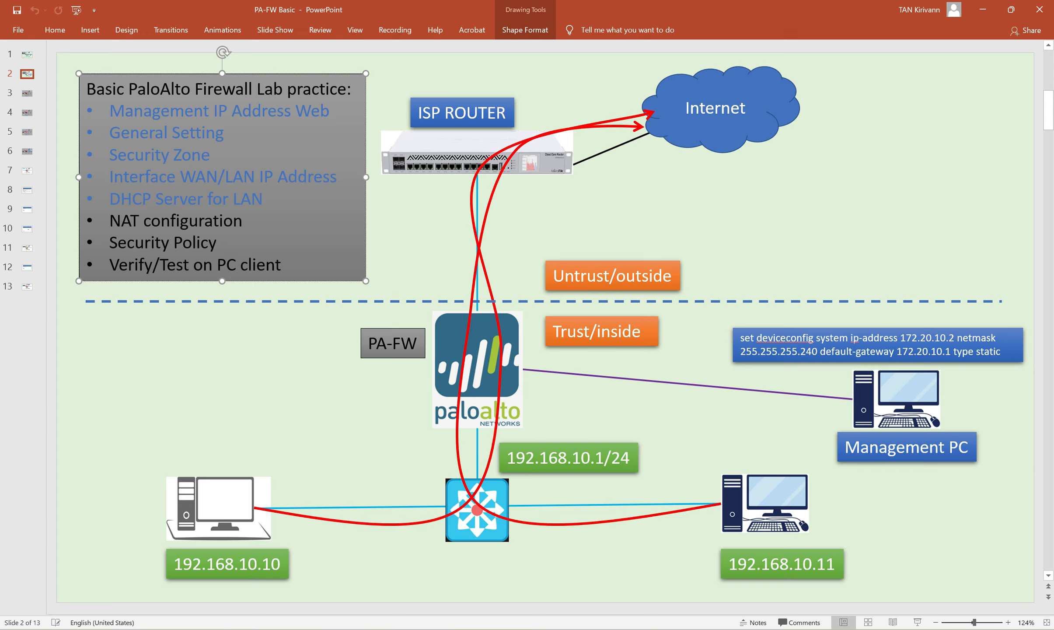
pyautogui.press('Return')
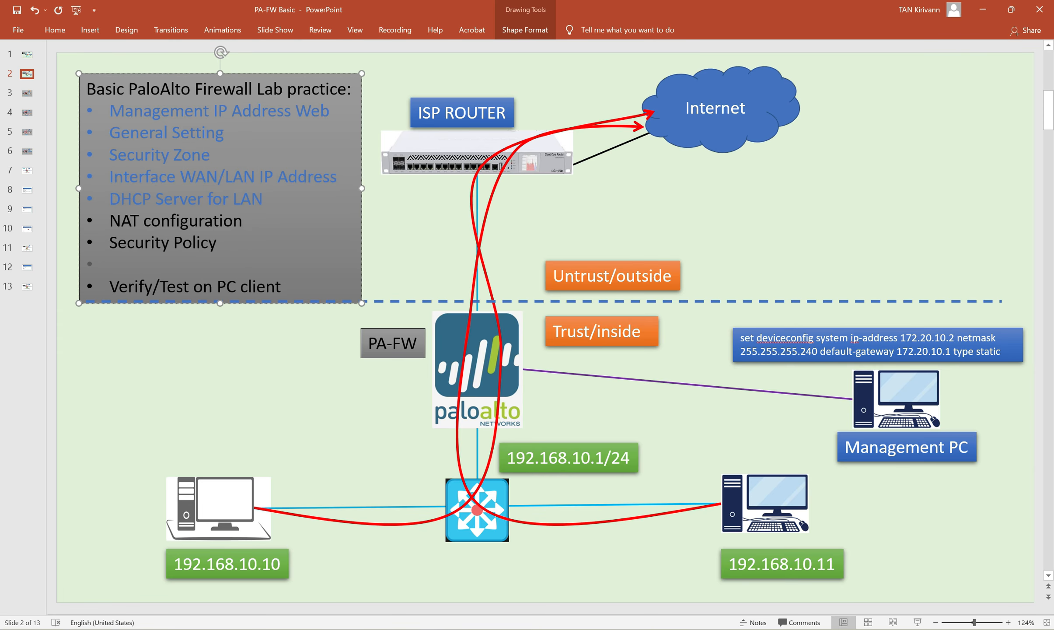
pyautogui.write('ault Route')
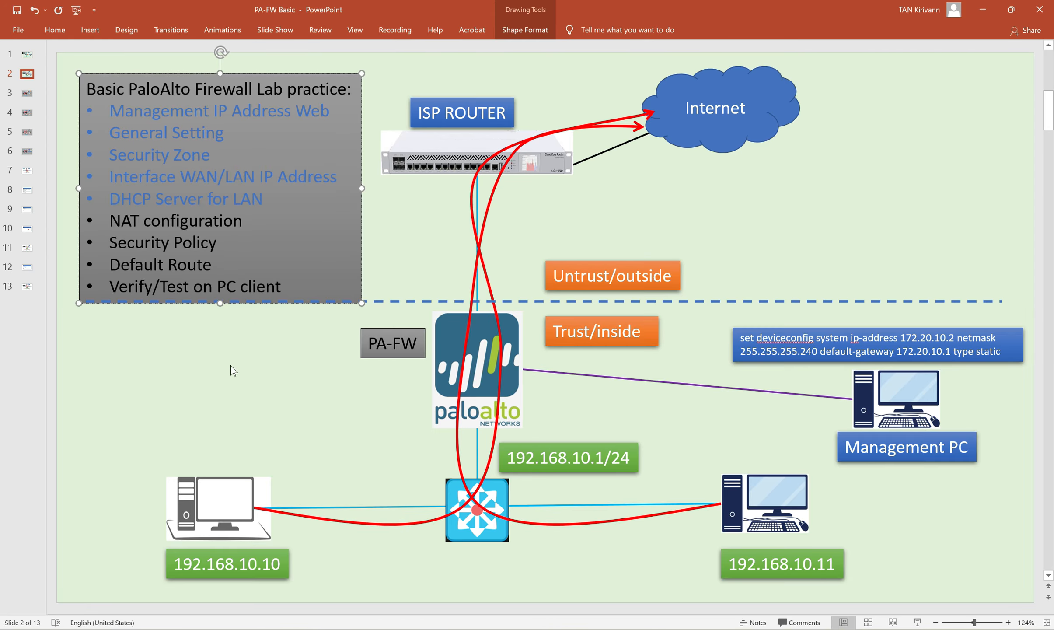
pyautogui.click(321, 229)
pyautogui.moveTo(364, 226); pyautogui.dragTo(364, 217)
pyautogui.click(298, 377)
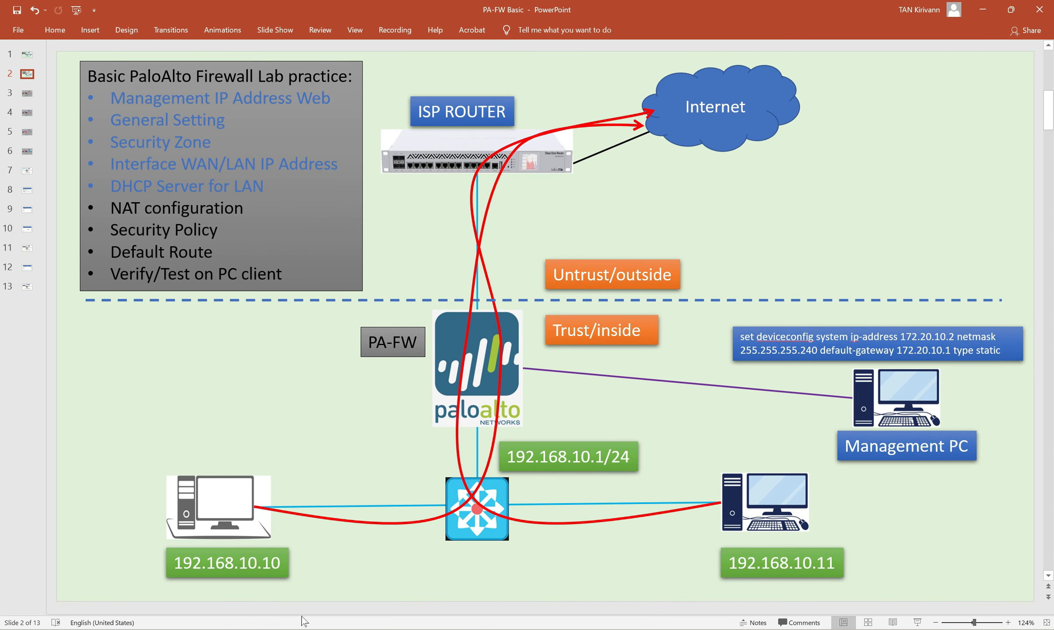
pyautogui.hotkey('alt', 'Tab')
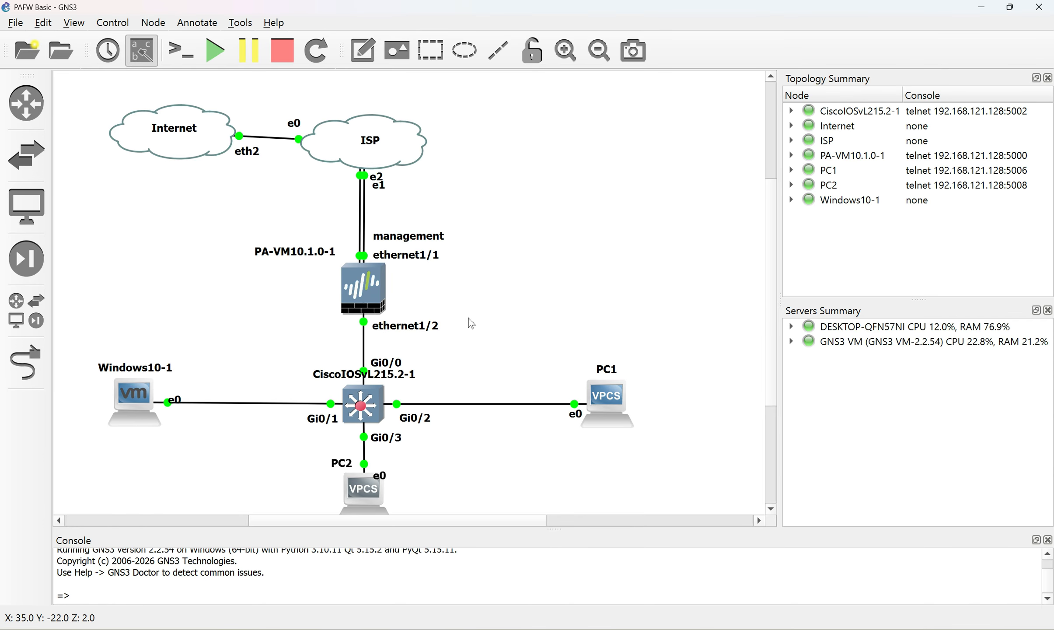
# Check the allow-internet security rule's hit count of 811
pyautogui.click(221, 629)
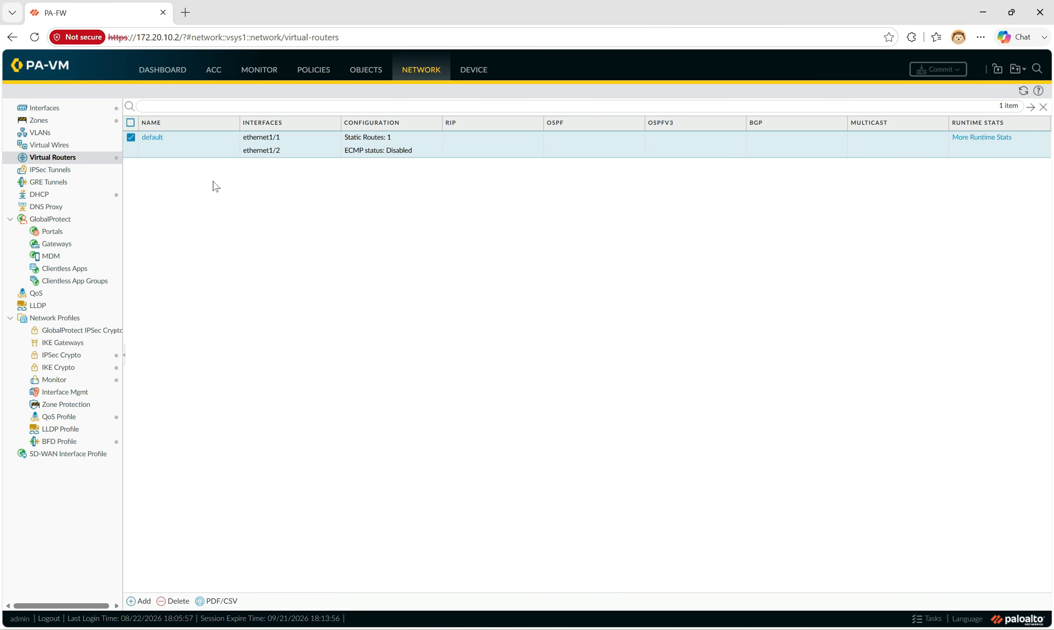
pyautogui.click(314, 69)
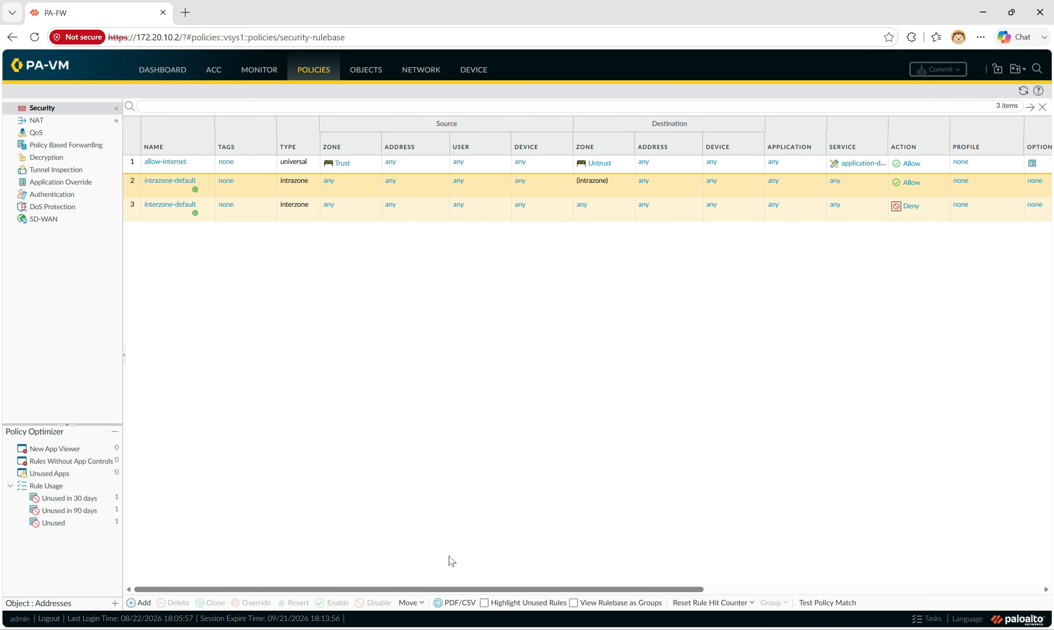
pyautogui.moveTo(449, 589); pyautogui.dragTo(671, 591)
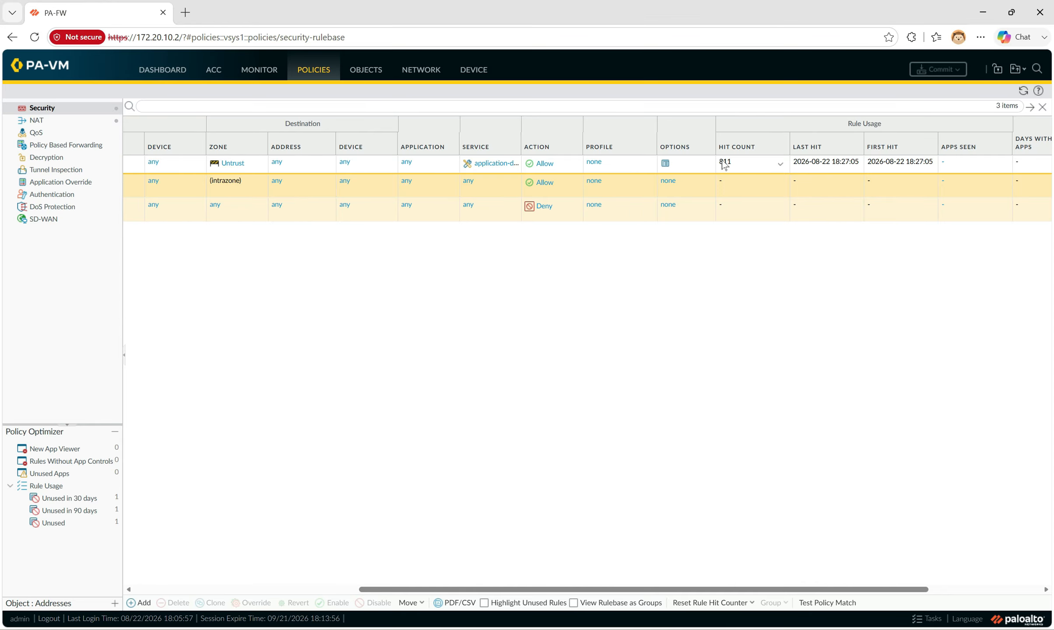
pyautogui.click(780, 164)
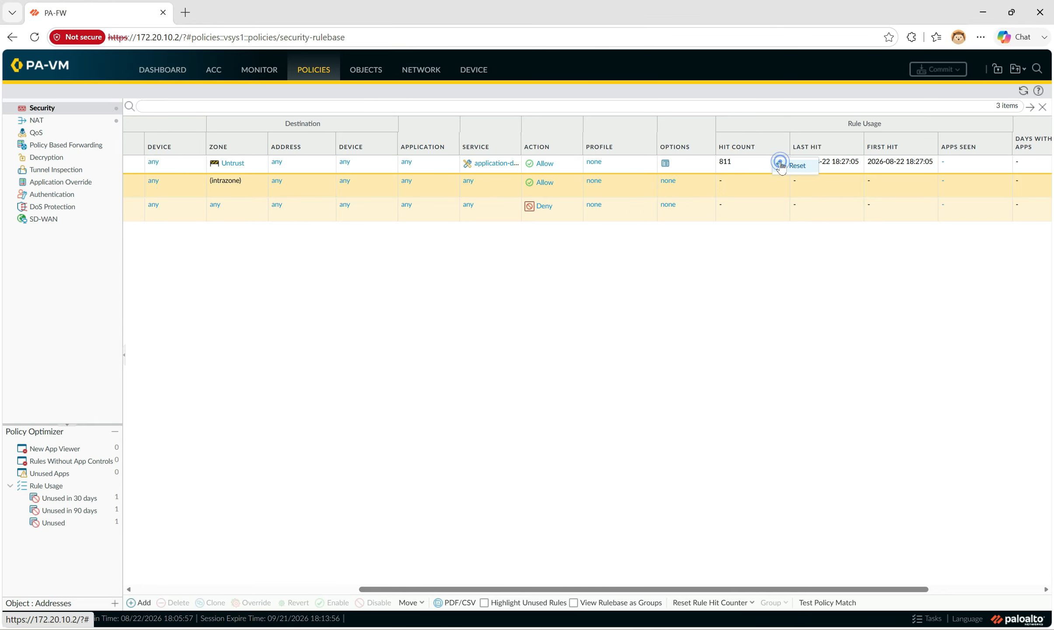
pyautogui.click(735, 164)
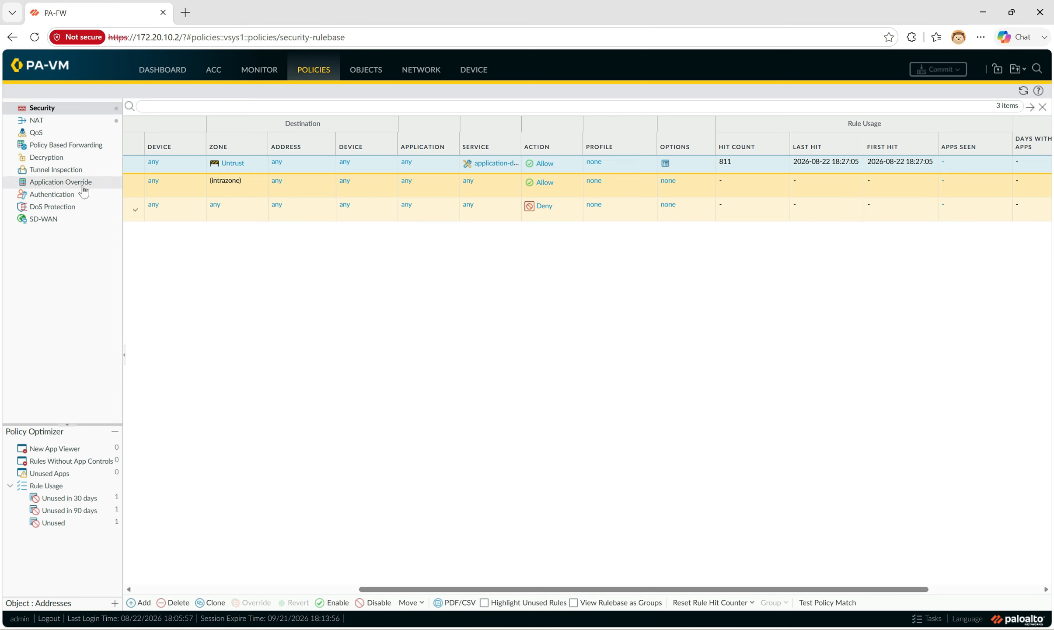
# Check the NAT rule's 387 hits, then go to the Dashboard
pyautogui.click(40, 121)
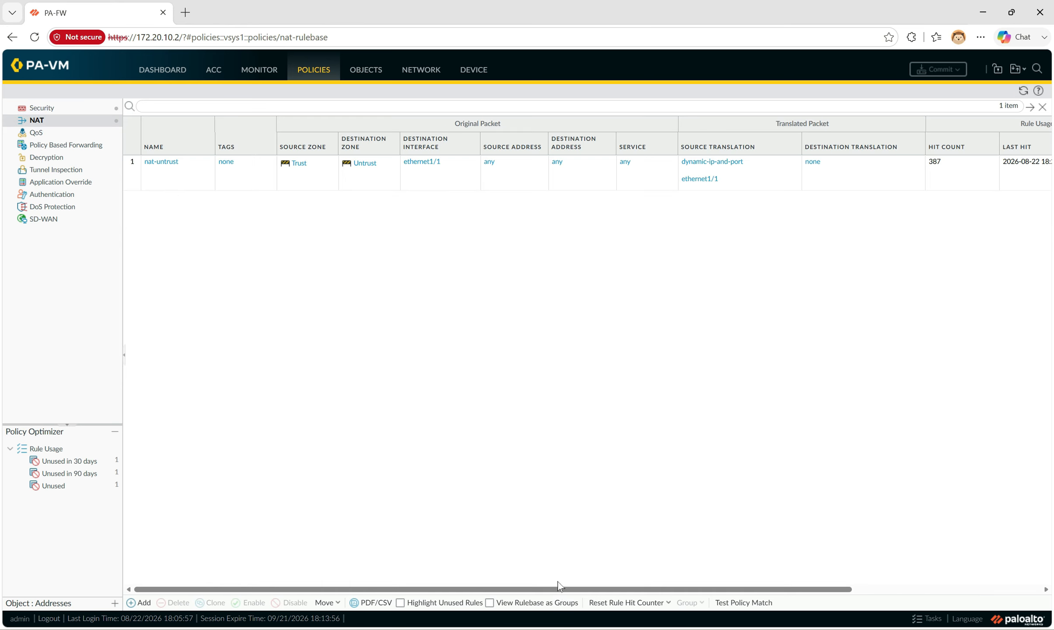
pyautogui.moveTo(558, 582); pyautogui.dragTo(775, 603)
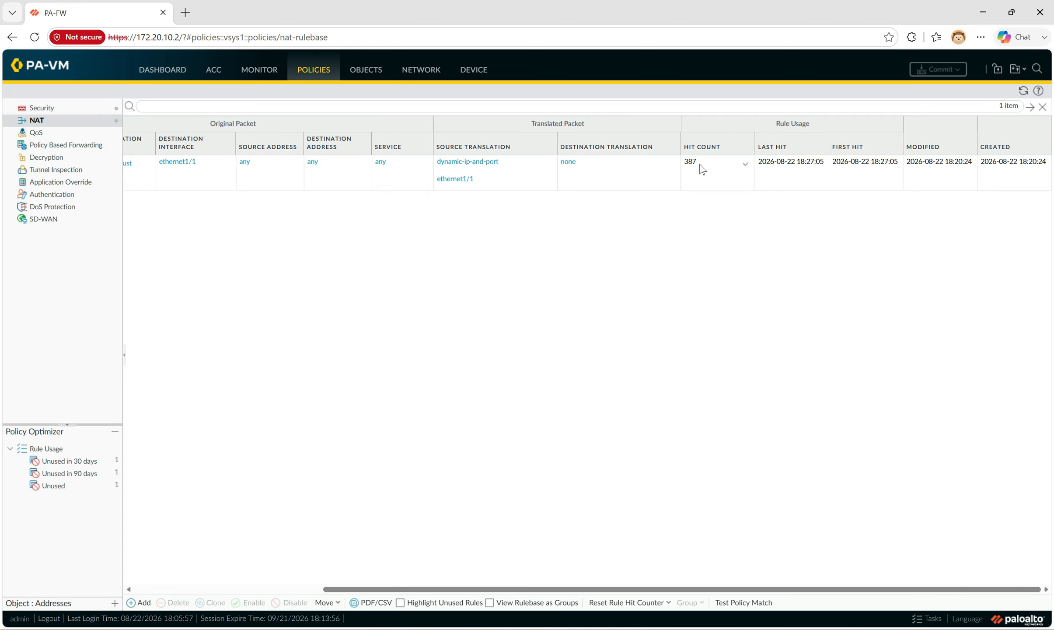
pyautogui.click(745, 169)
pyautogui.click(745, 166)
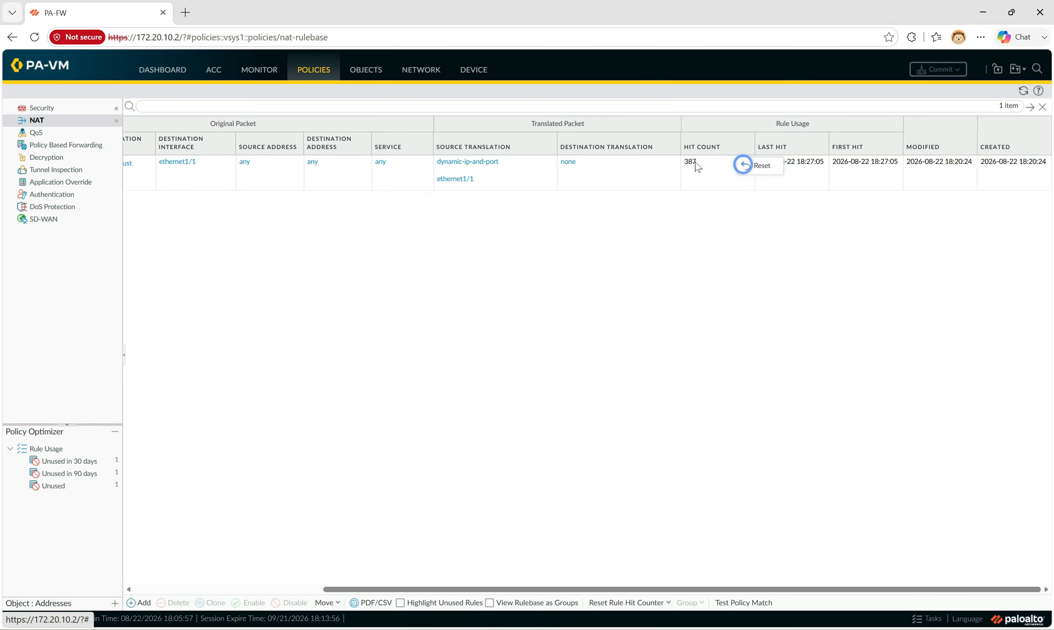
pyautogui.click(756, 275)
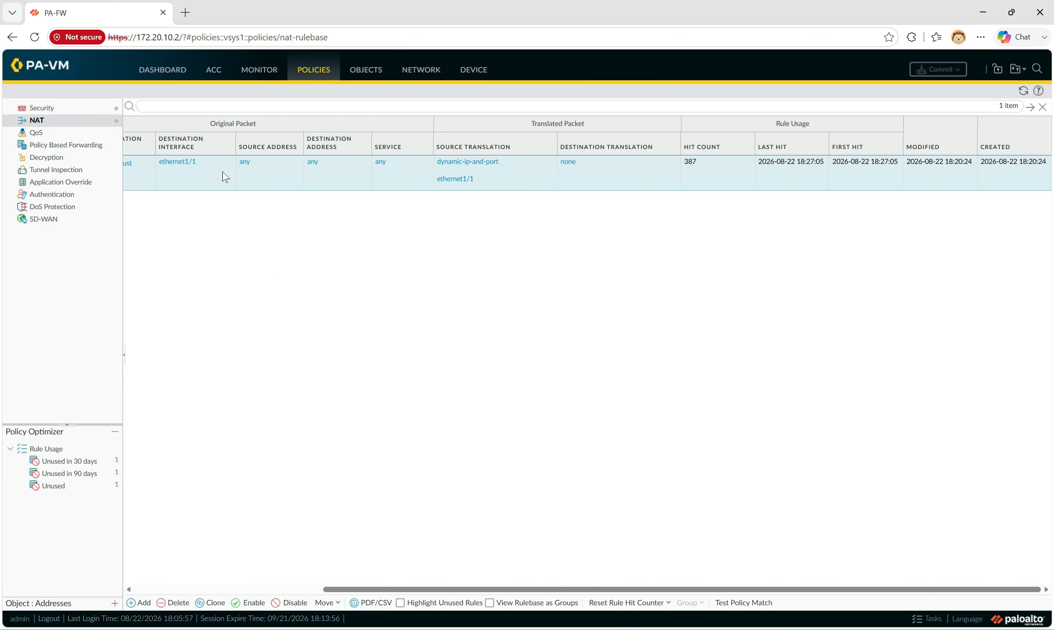
pyautogui.click(166, 70)
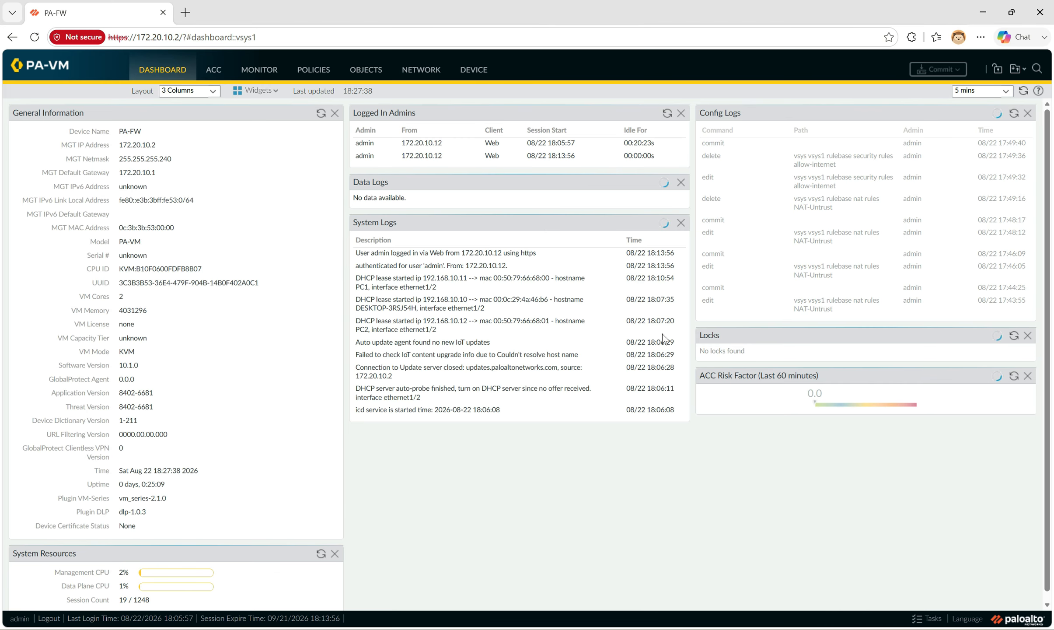